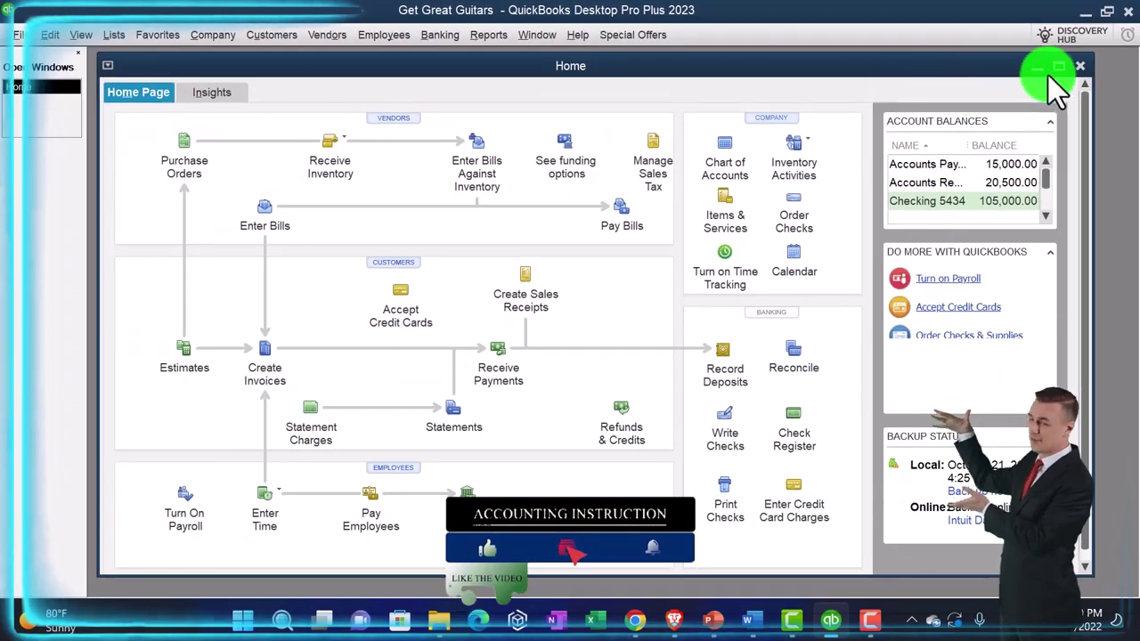
Step: Maximize the Home window and look over the display options for the open window list and icon bar
click(1064, 68)
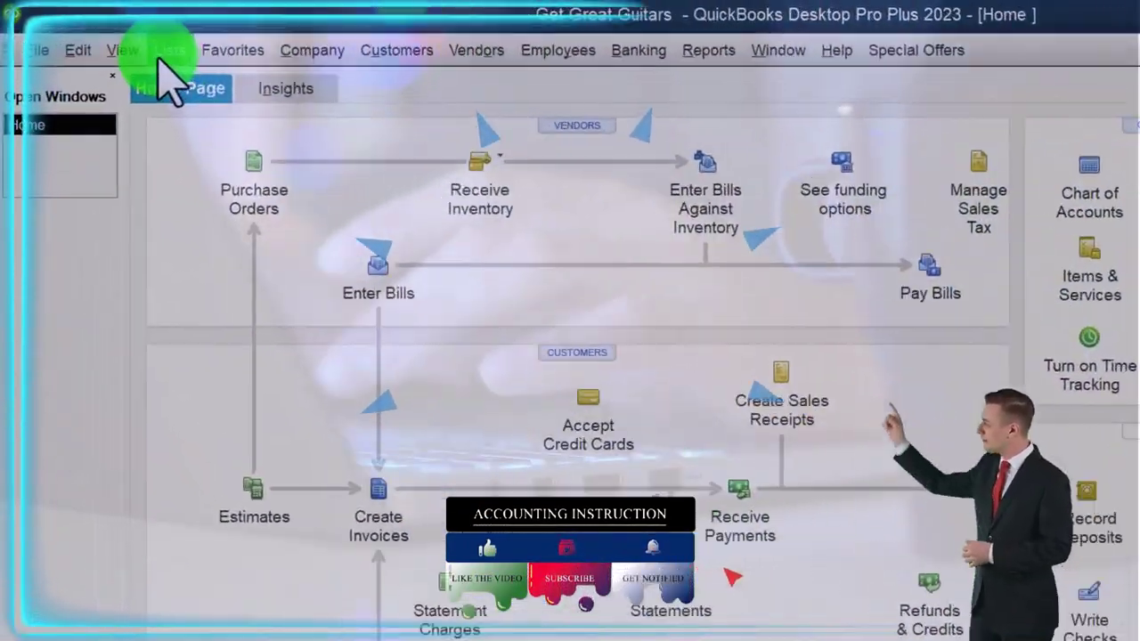
click(84, 35)
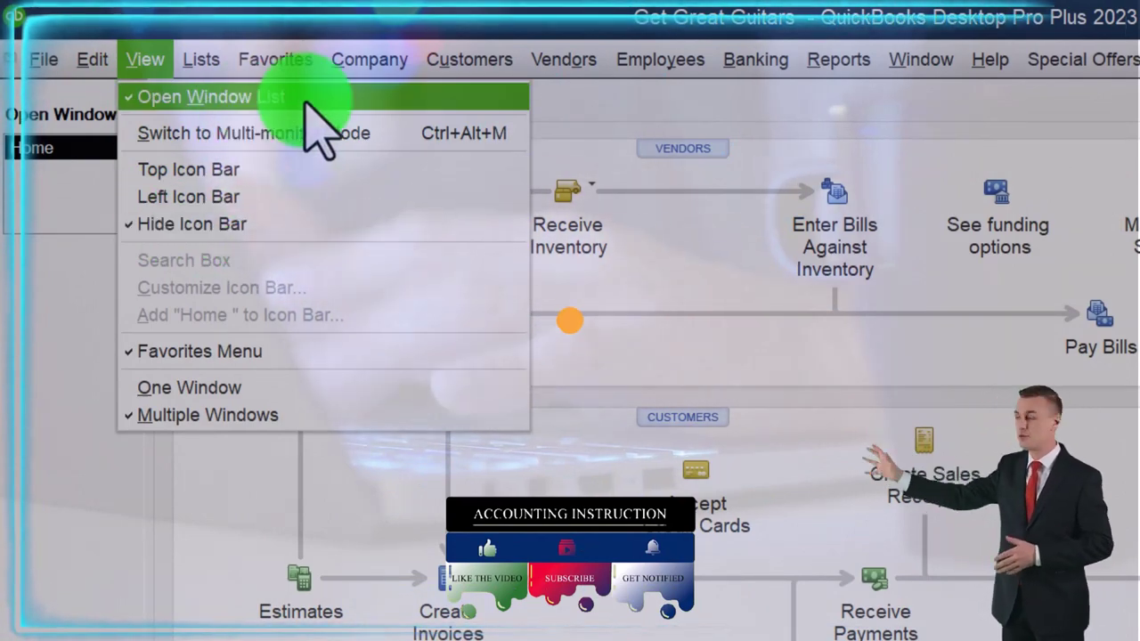
click(75, 280)
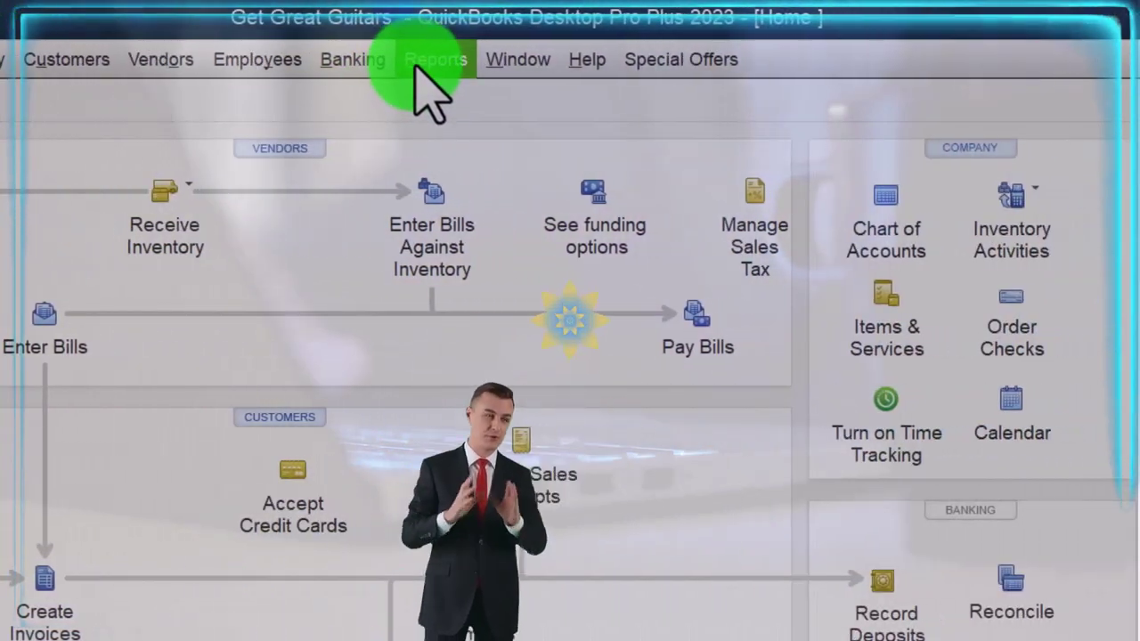
Step: Open the standard Profit & Loss report and set its date range from 01/01/2023 to 12/31/2023
click(833, 60)
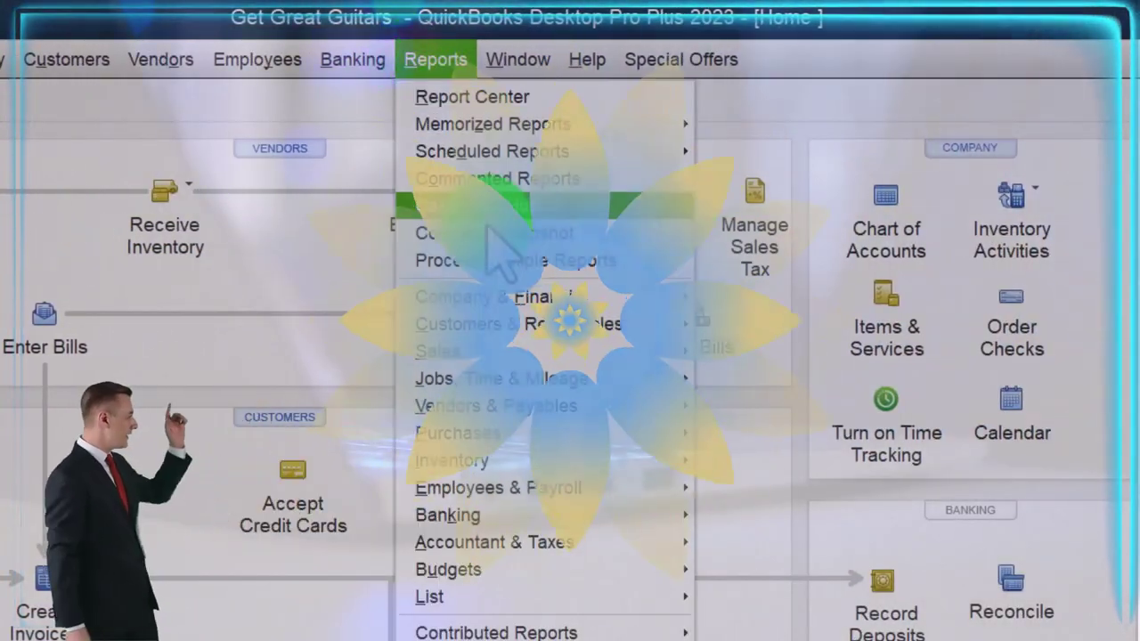
click(521, 298)
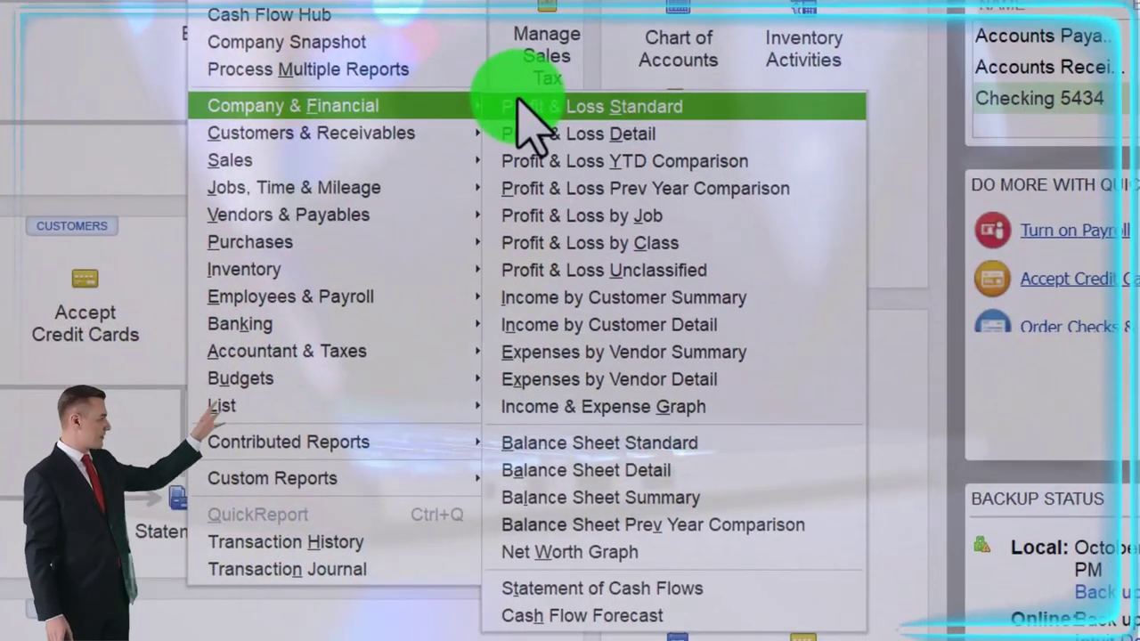
click(606, 181)
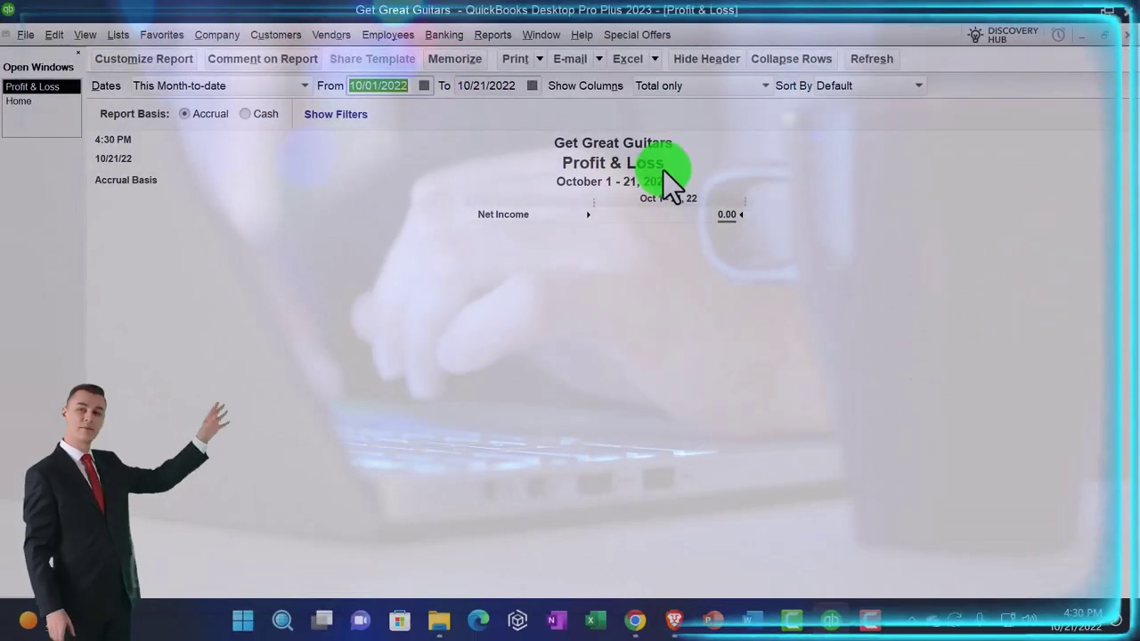
text(01)
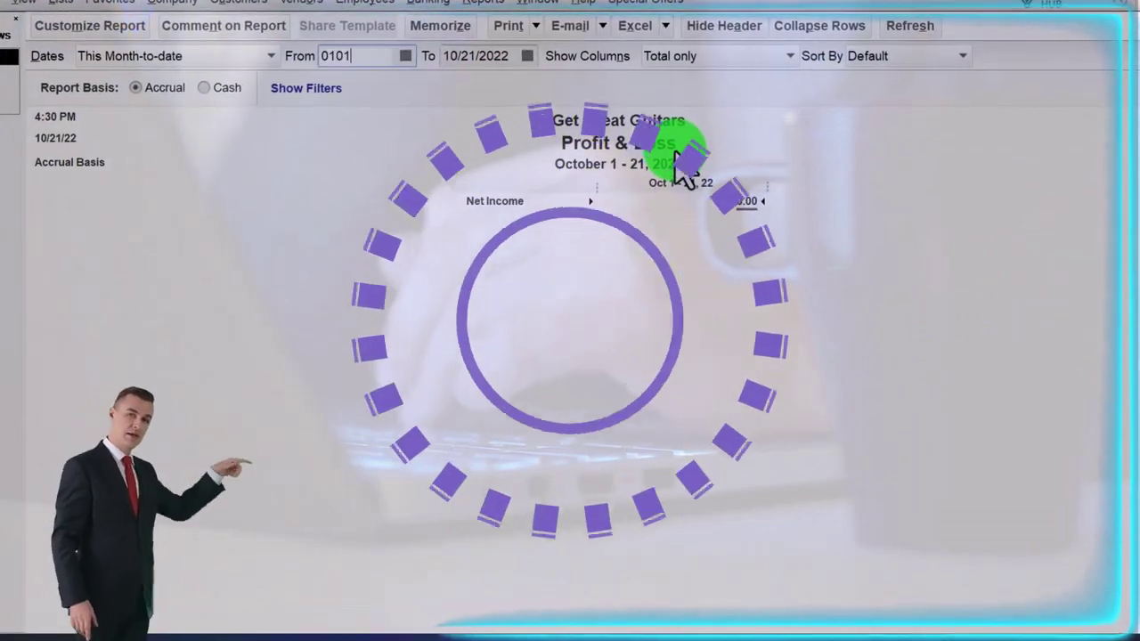
text(/01/2023)
key(Tab)
text(12/31/2023)
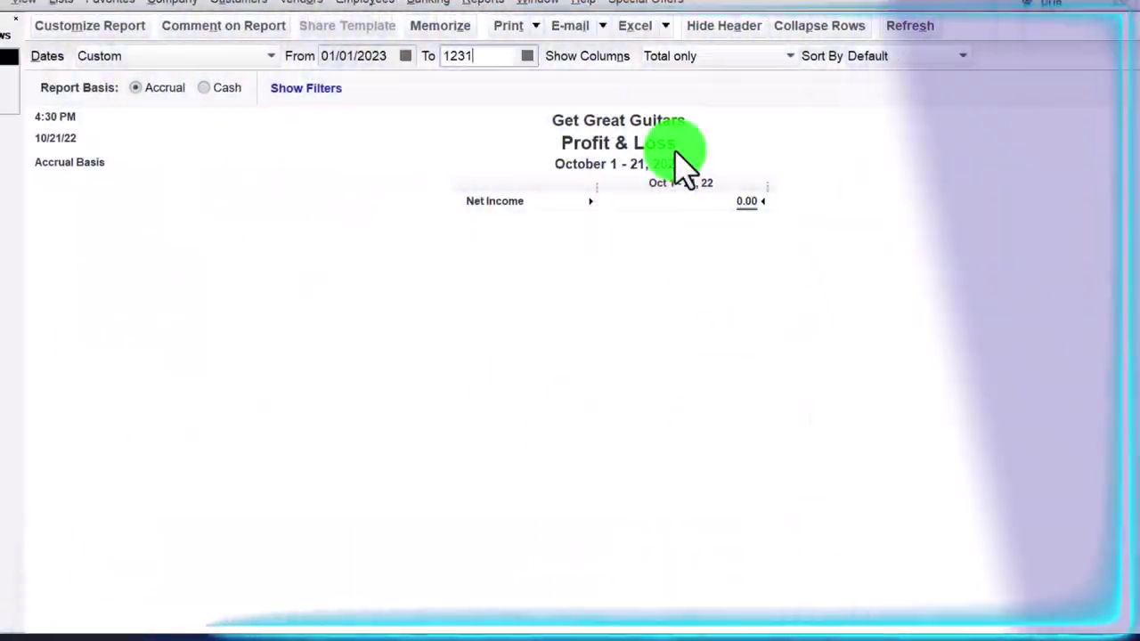
key(Tab)
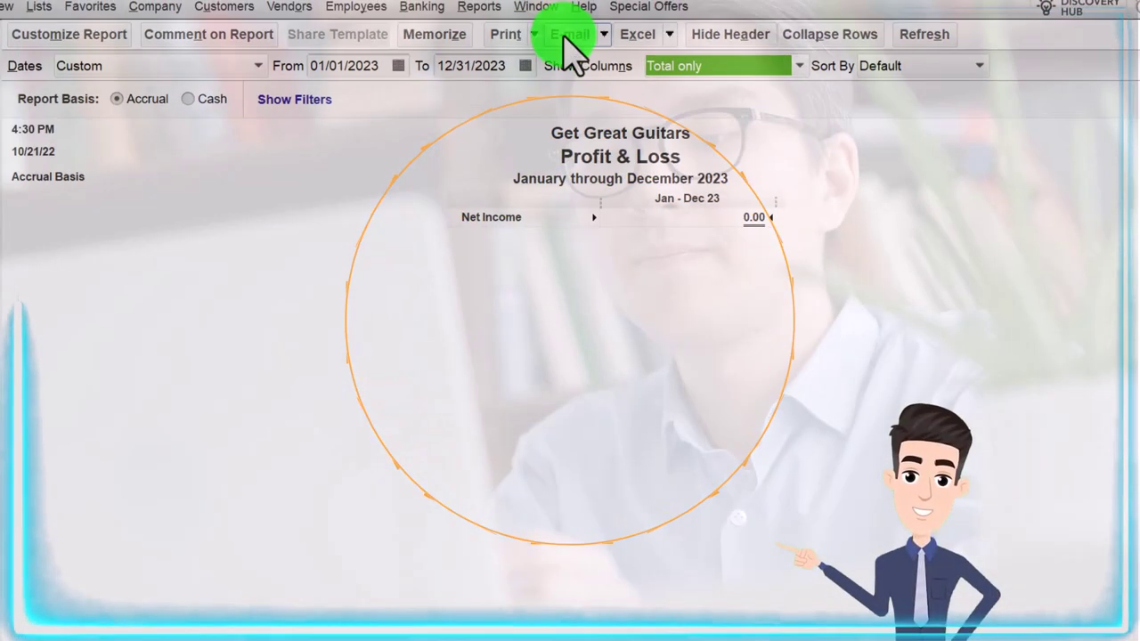
Step: Open the standard Balance Sheet report and customize its date range to 01/01/2023 through 12/31/2023
click(479, 6)
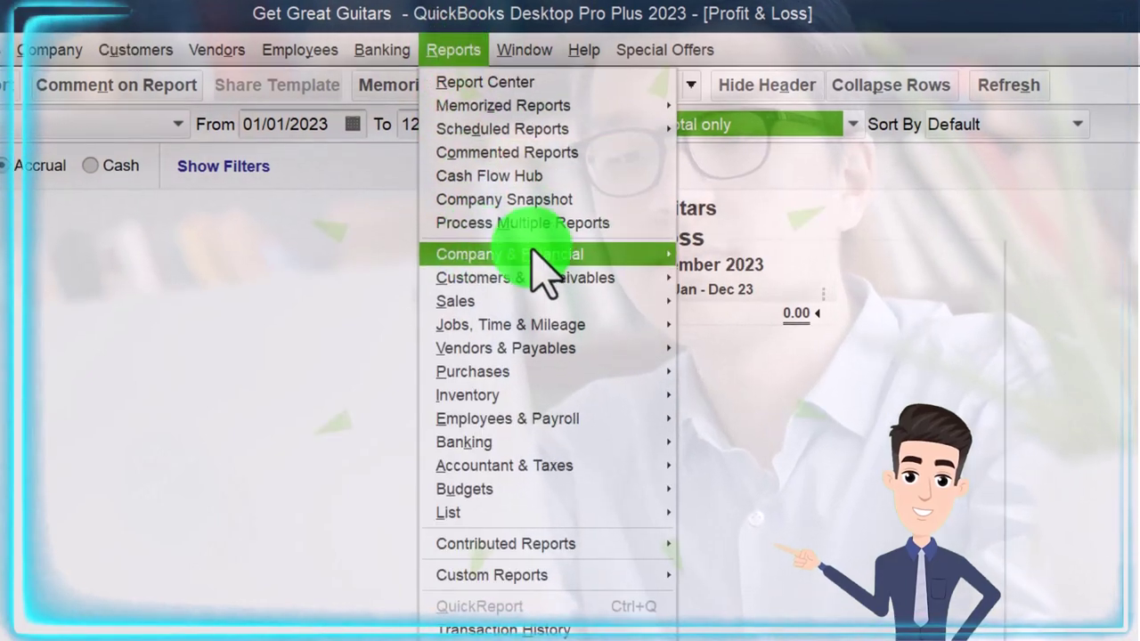
mouse_move(535, 259)
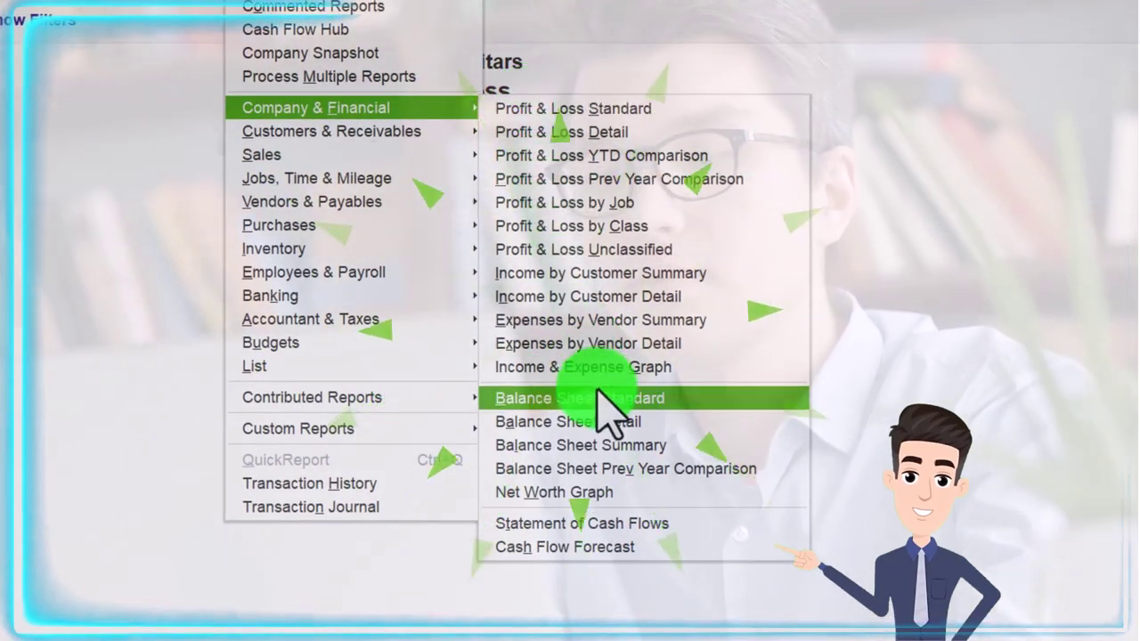
click(688, 401)
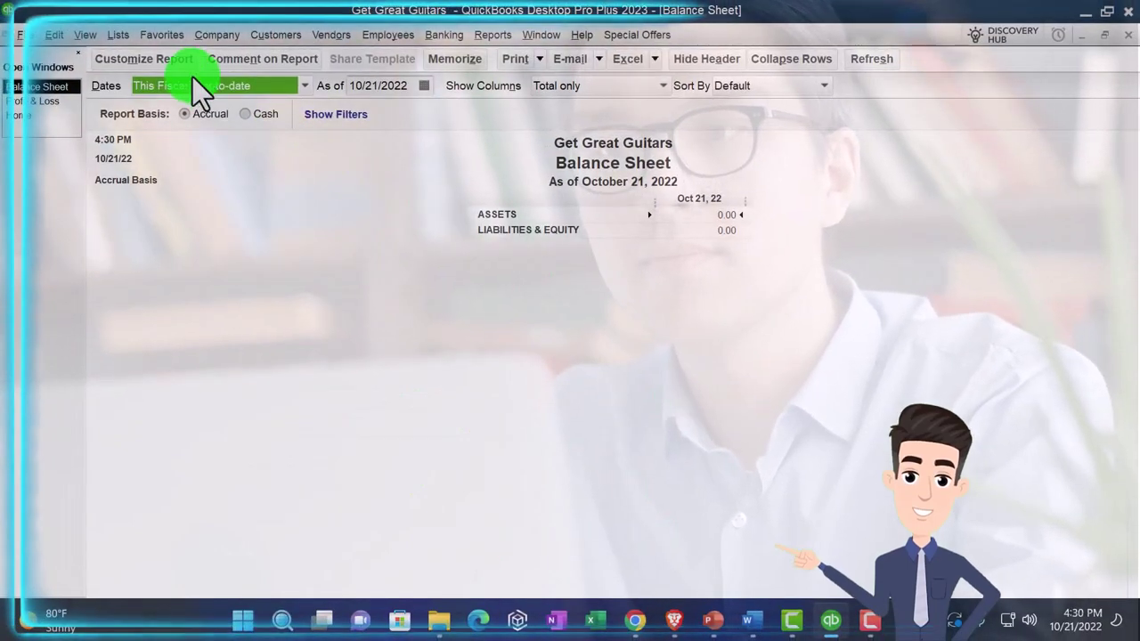
click(165, 59)
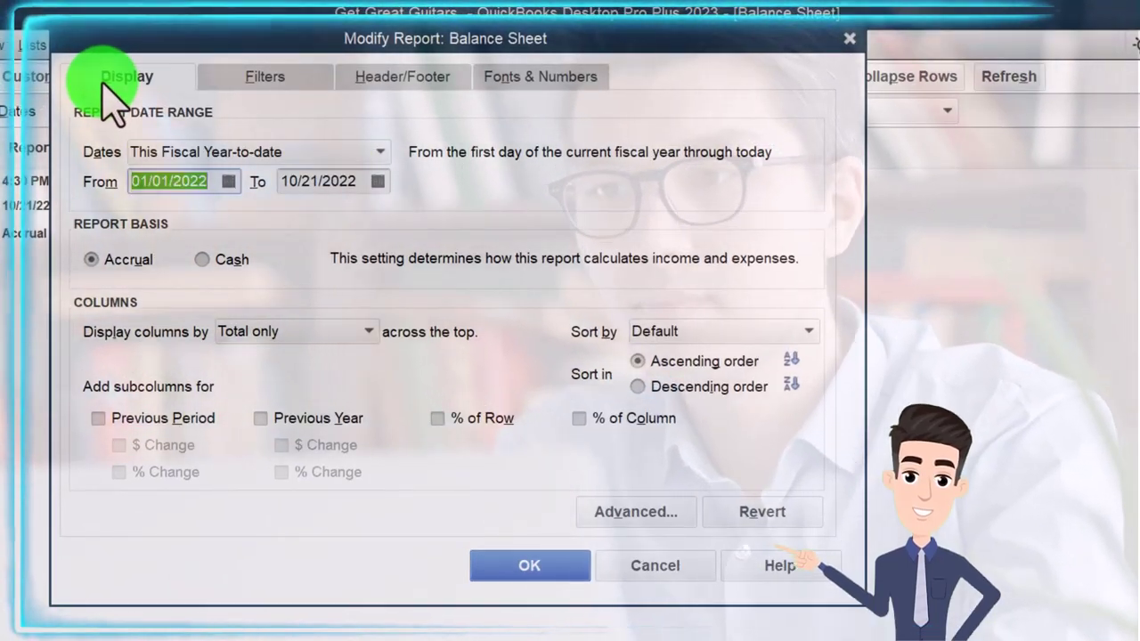
text(01/01/2023)
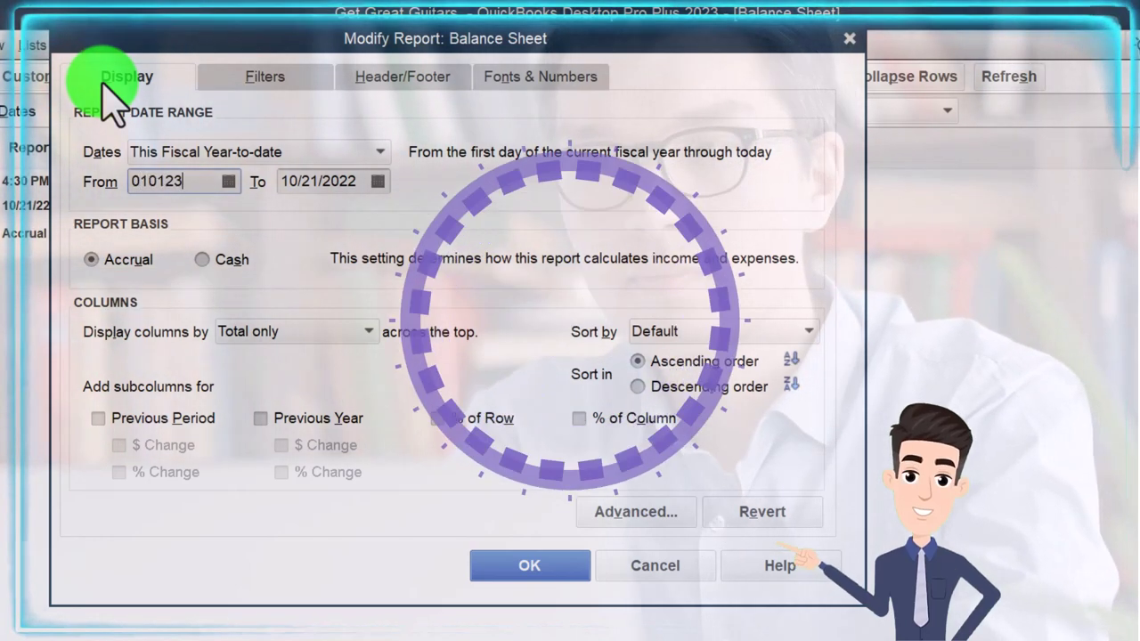
key(Tab)
text(12312023)
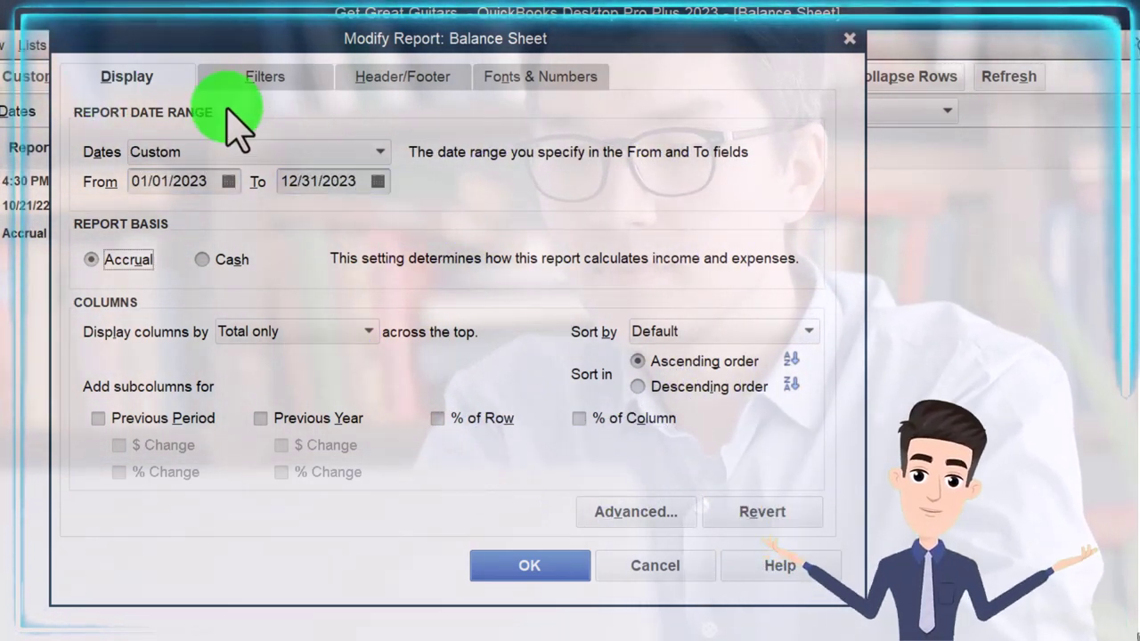
Step: Set the balance sheet's font size to 12 and apply the report modifications
click(532, 78)
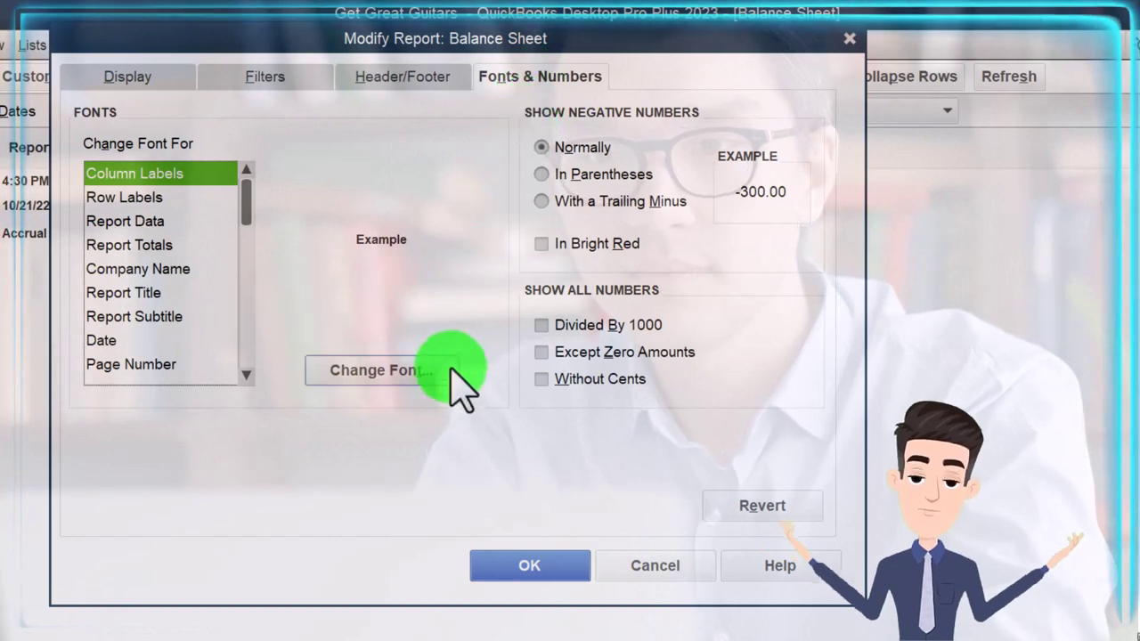
click(445, 373)
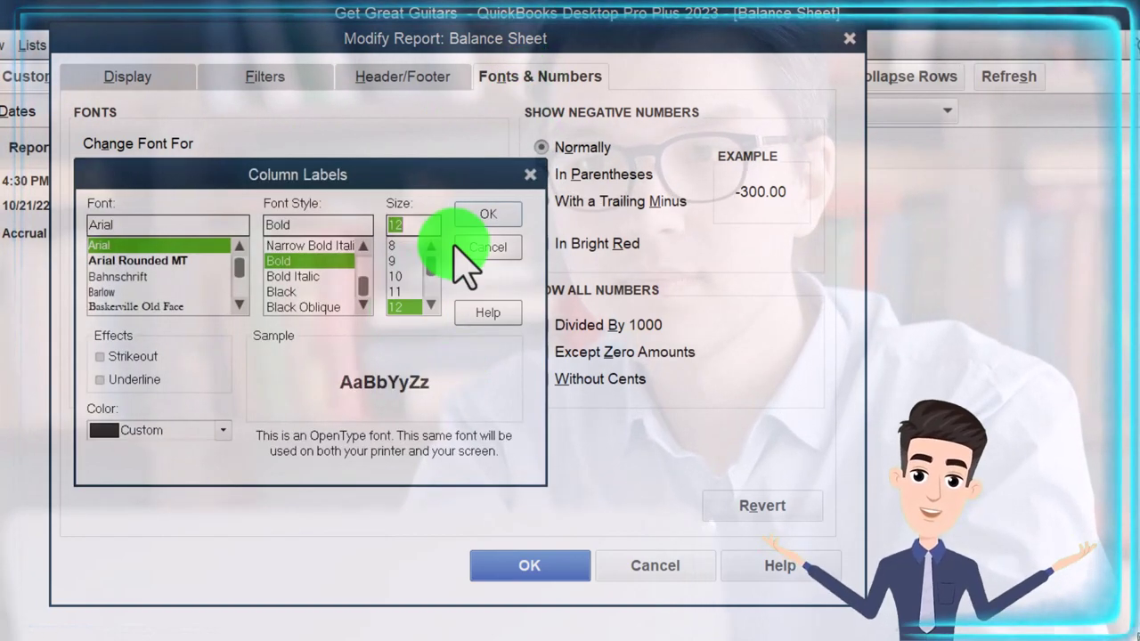
click(481, 216)
click(512, 245)
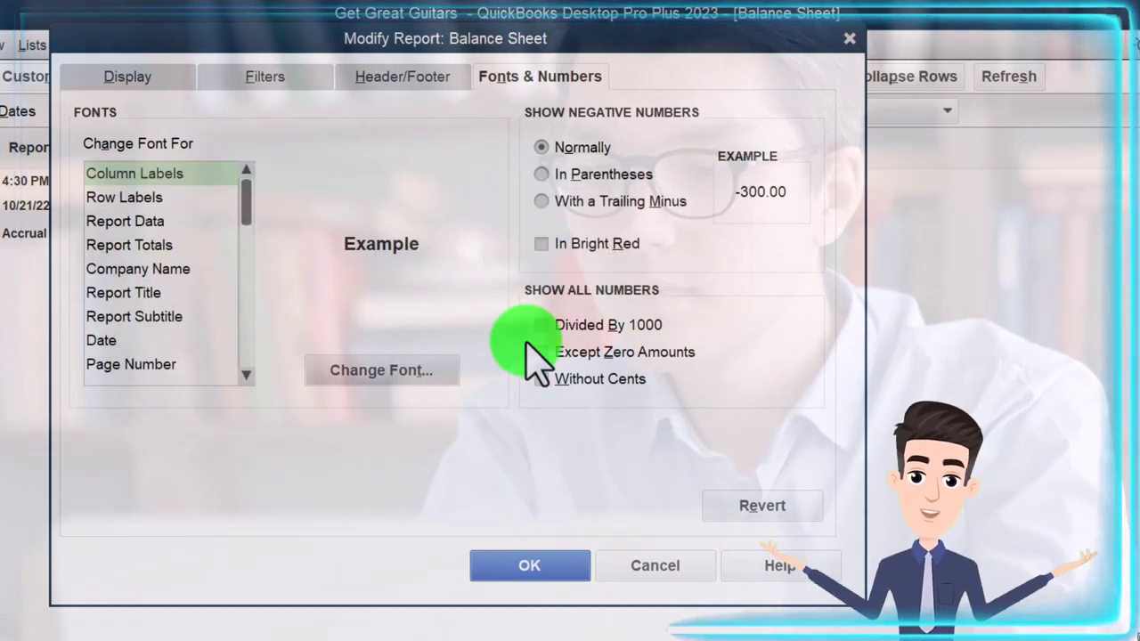
click(537, 562)
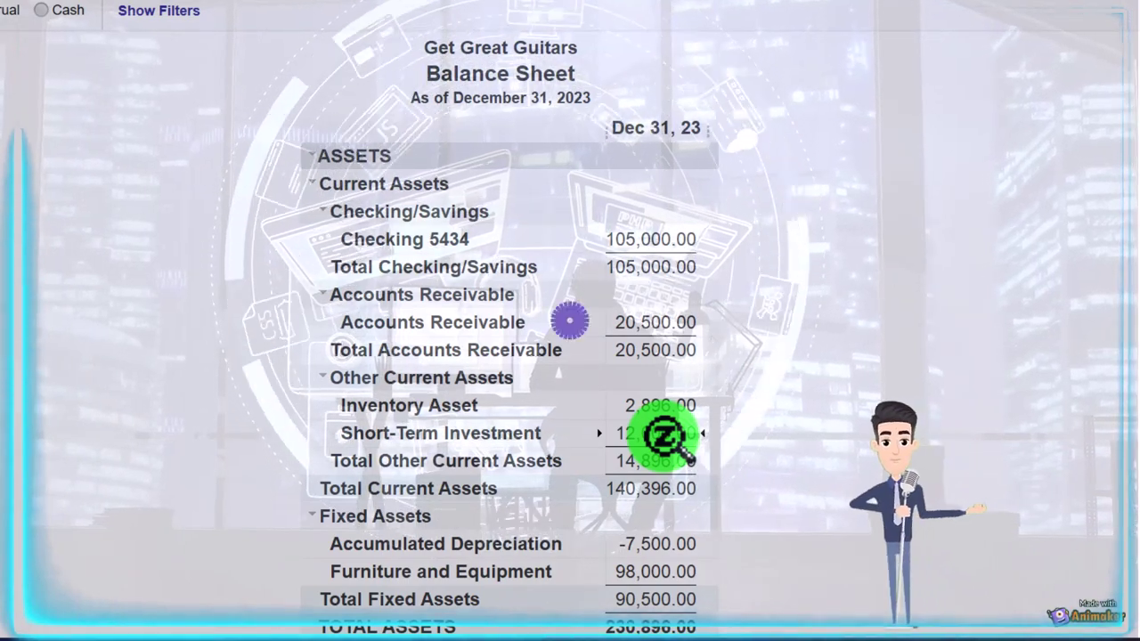
Step: Review the asset accounts on the balance sheet and return to the home page
scroll(663, 436, down, 3)
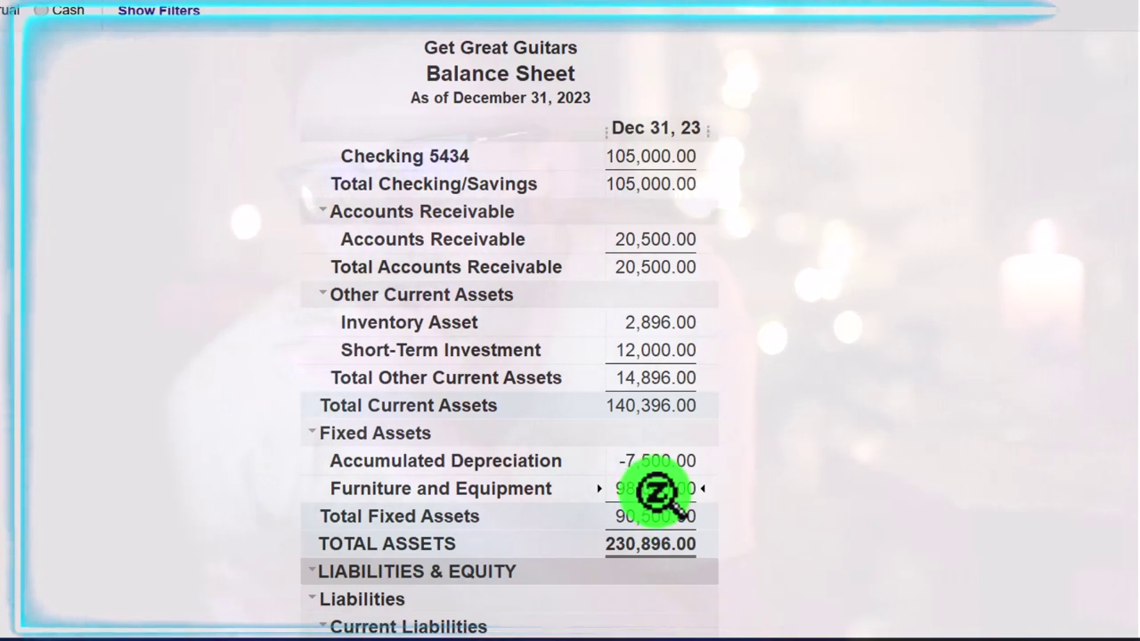
scroll(656, 491, up, 1)
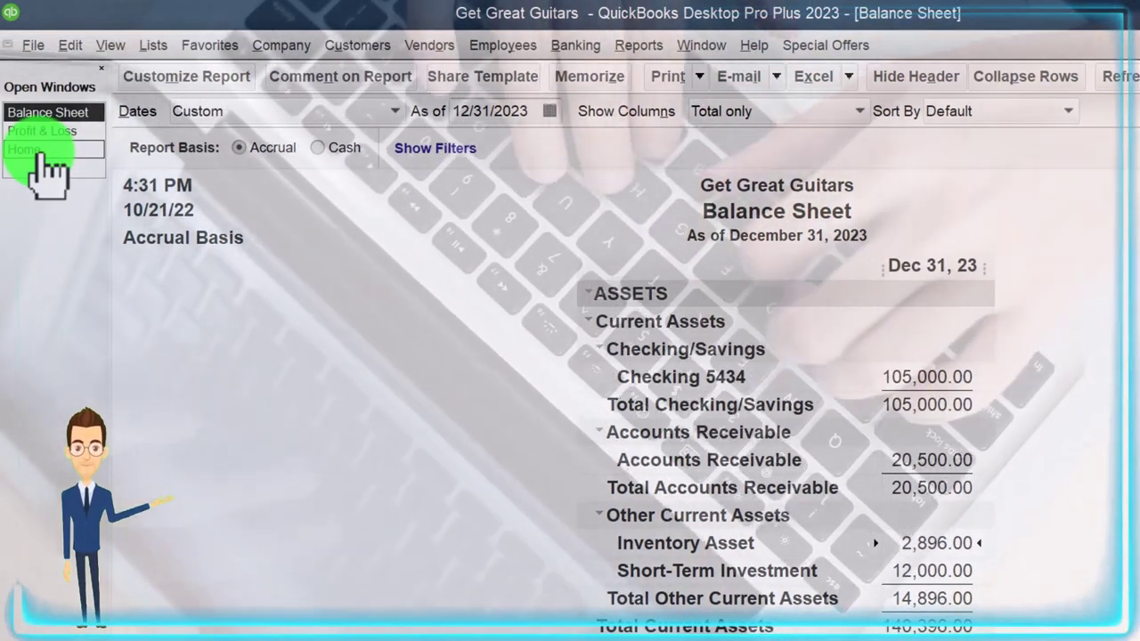
click(39, 158)
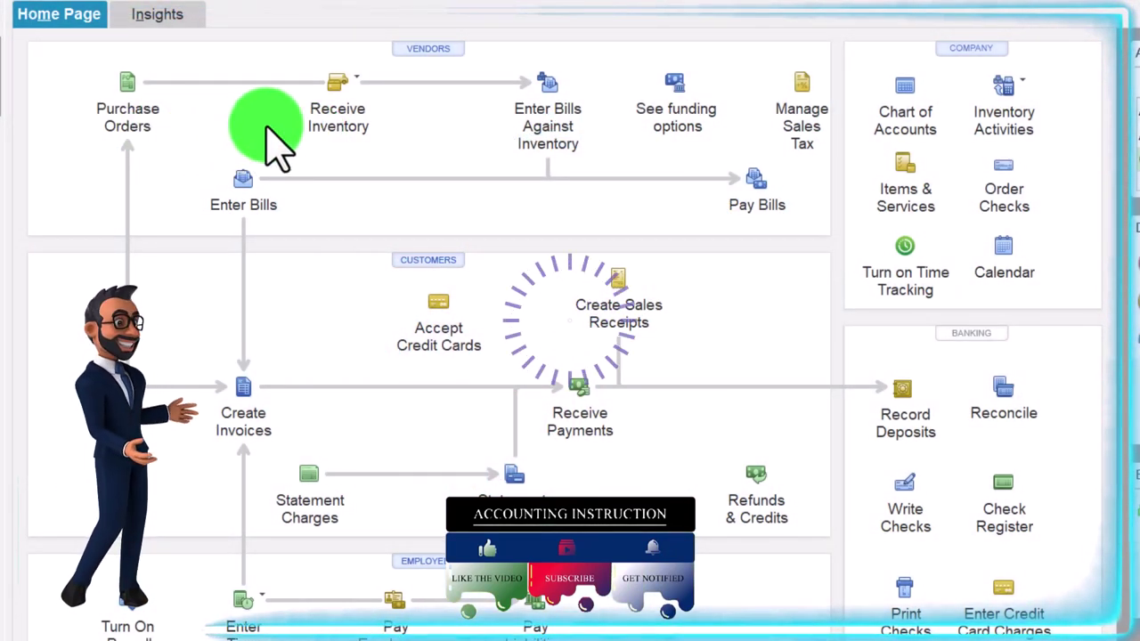
Step: View the options for receiving inventory with or without a bill, and open the Vendor Center
click(357, 83)
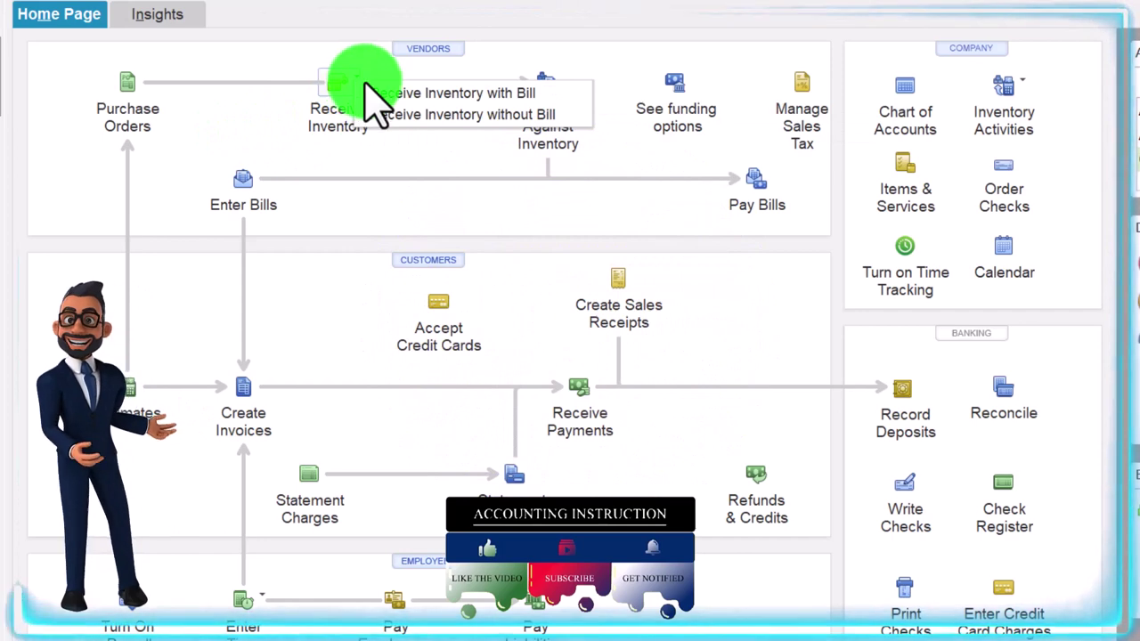
click(382, 190)
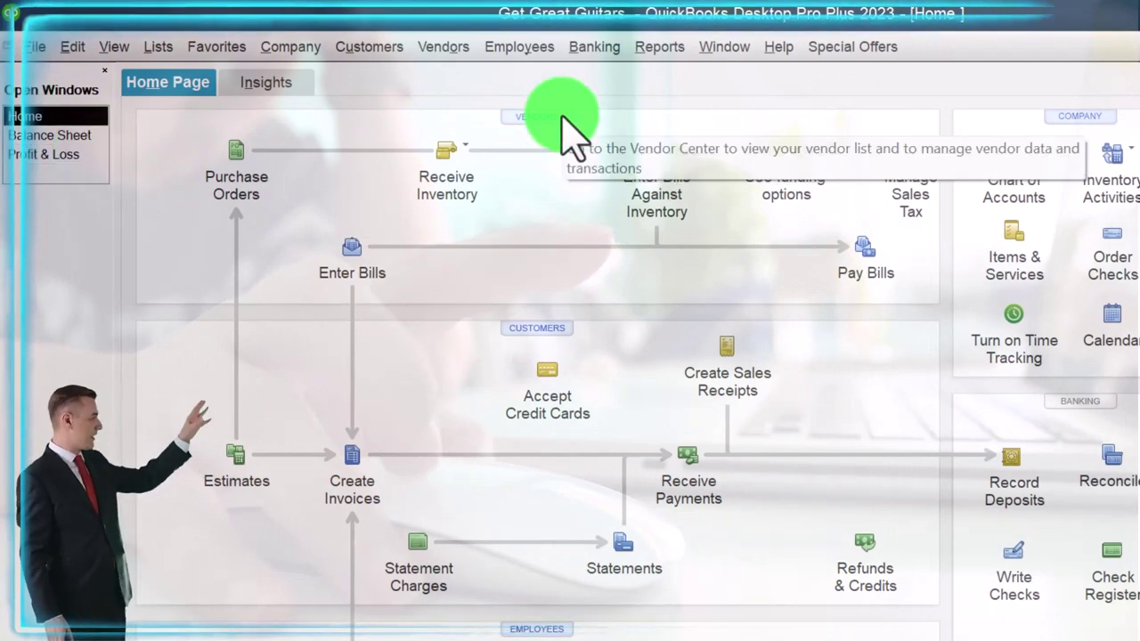
click(442, 46)
click(521, 76)
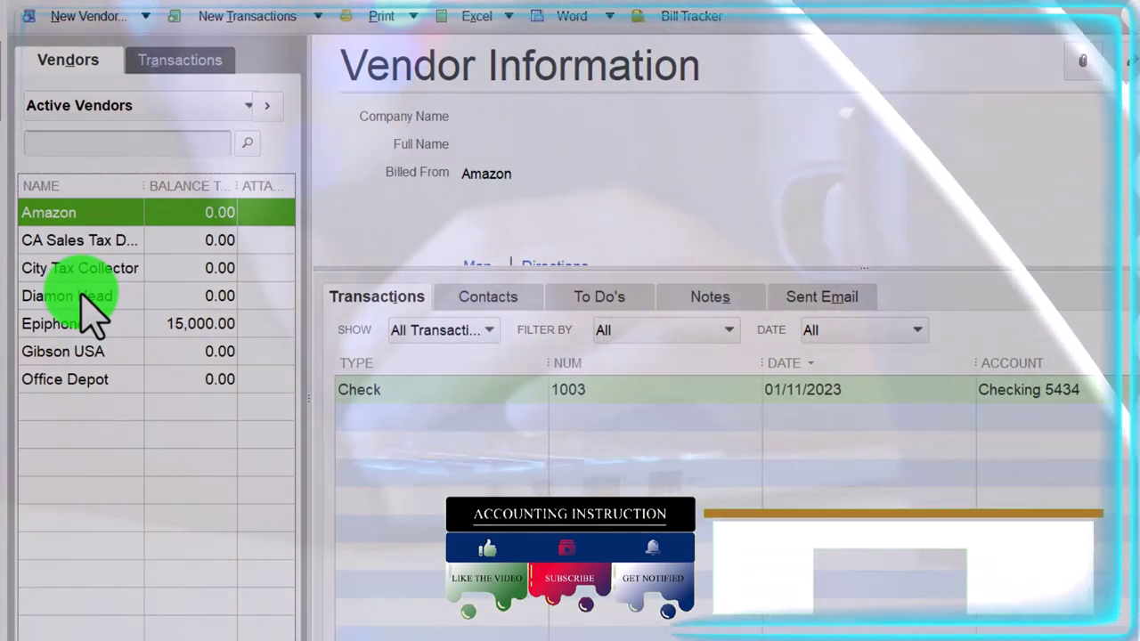
Step: View the transactions of the vendor Epiphone with the date filter set to All
click(76, 324)
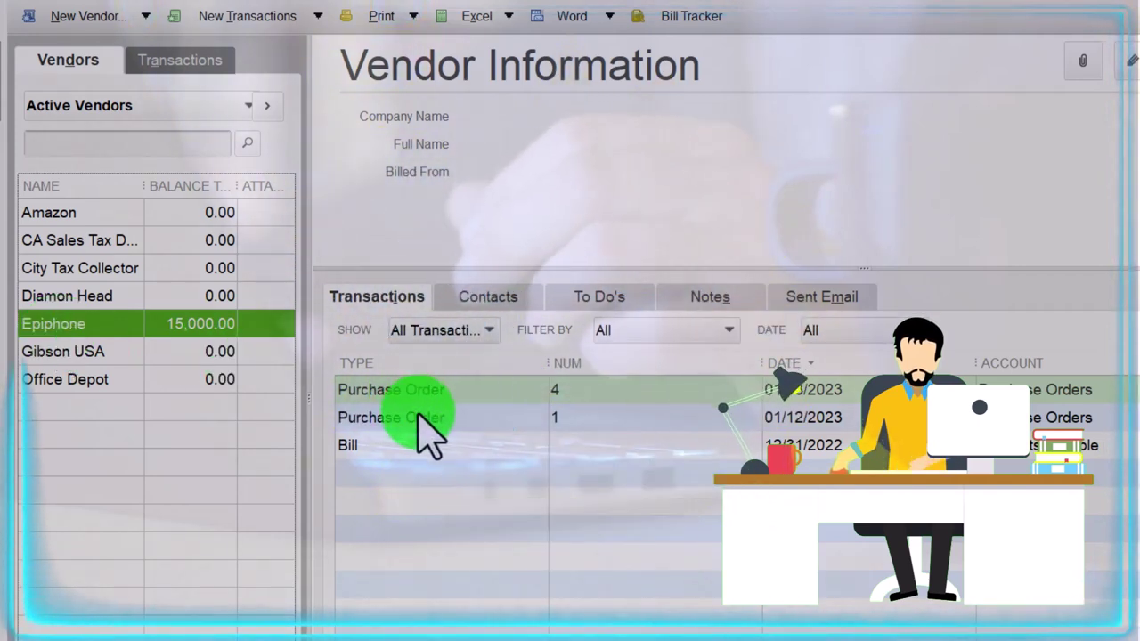
click(902, 331)
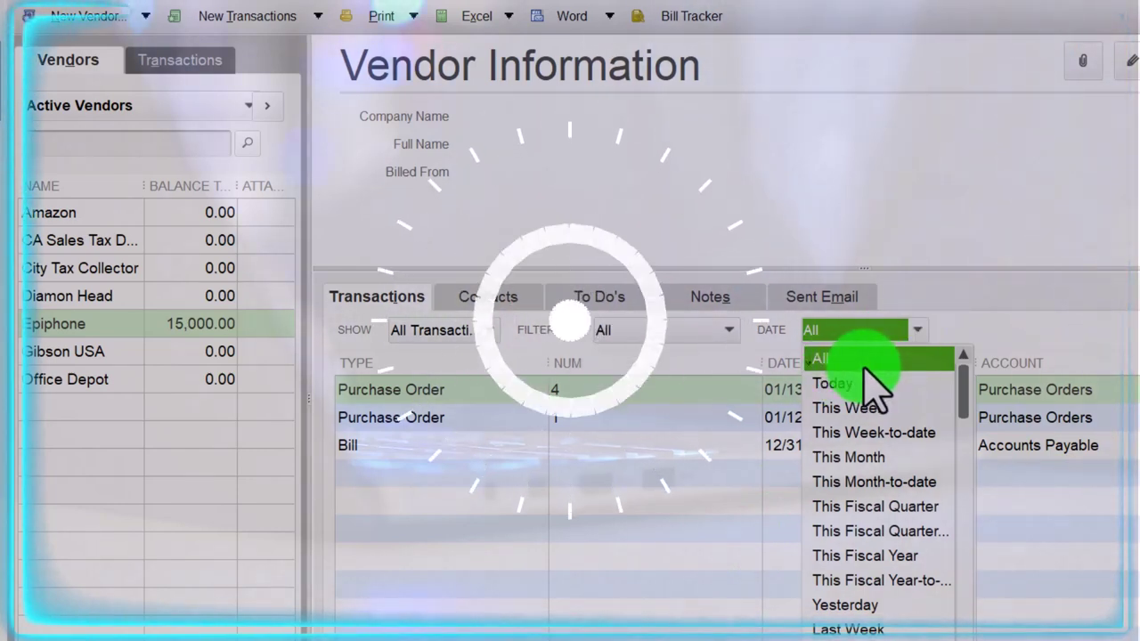
click(863, 367)
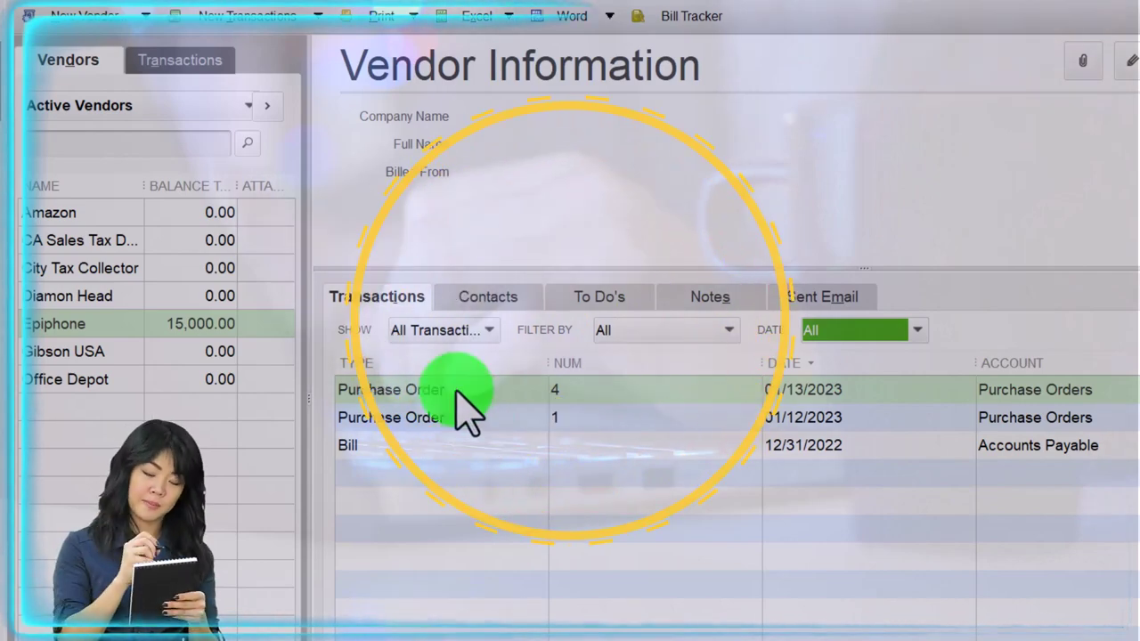
Step: List the purchase orders of all vendors in the Vendor Center, filtered to open purchase orders
click(169, 59)
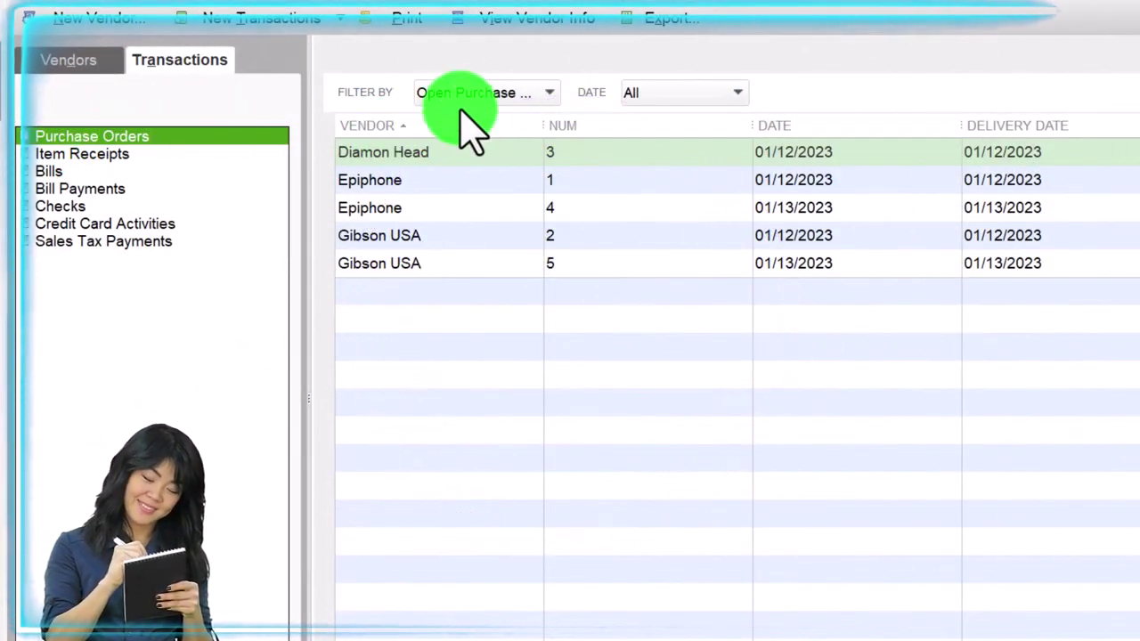
click(545, 95)
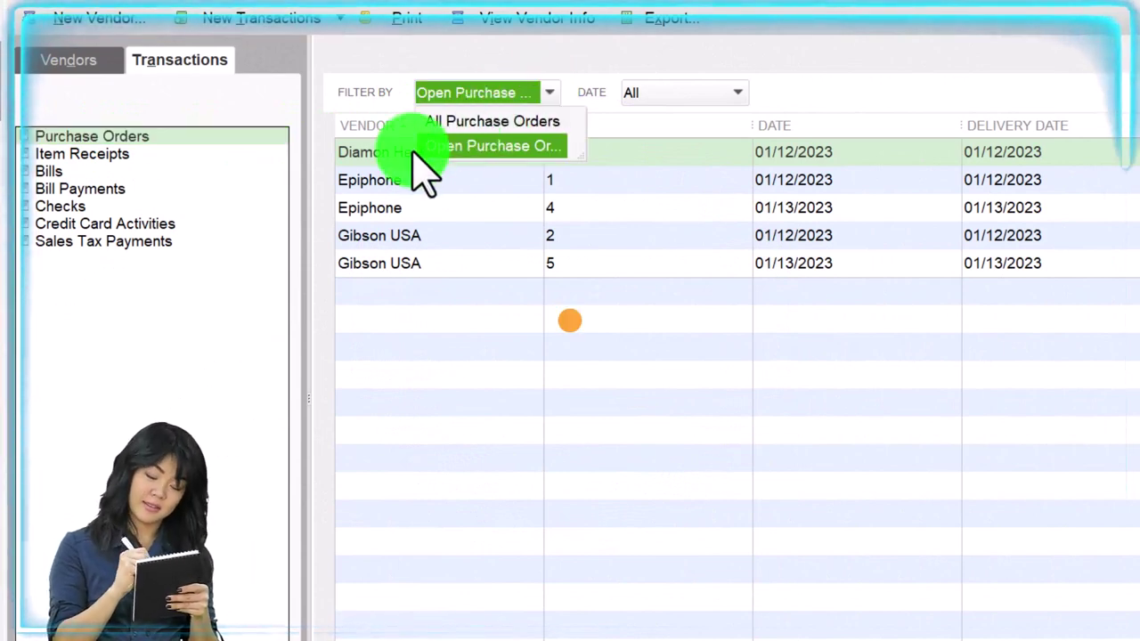
click(478, 149)
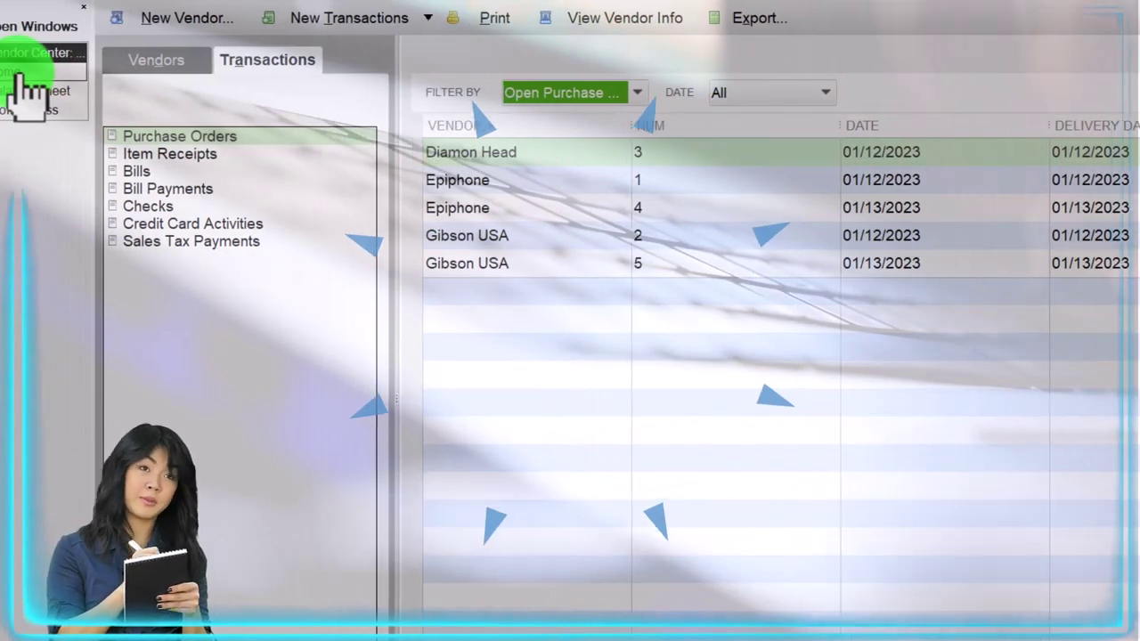
Step: Return to the home page and open the Write Checks form
click(36, 75)
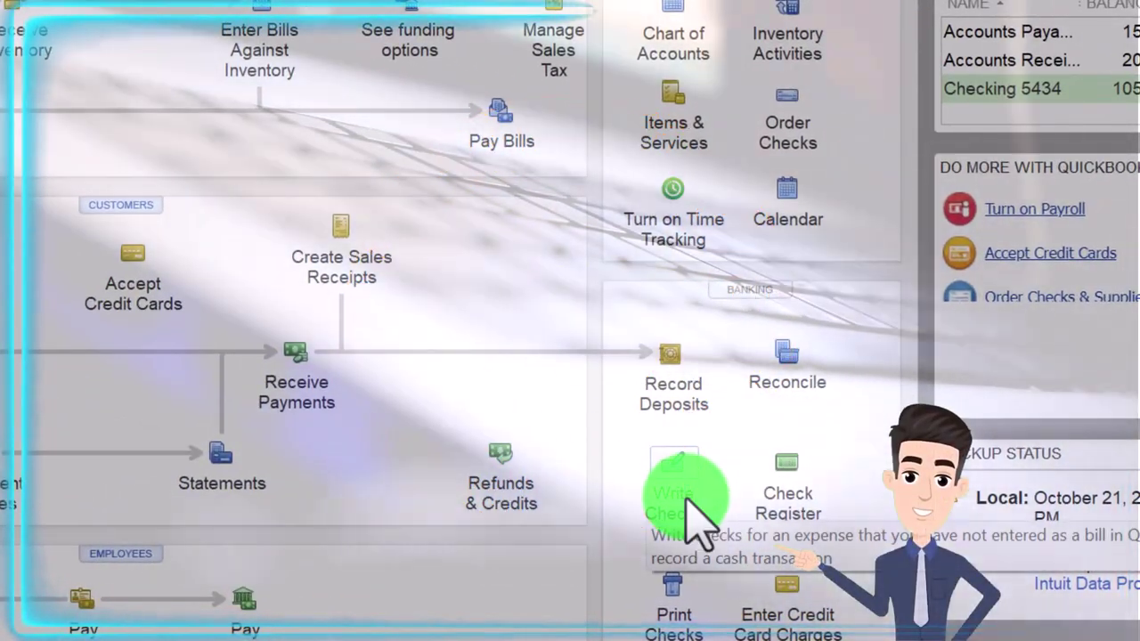
click(686, 500)
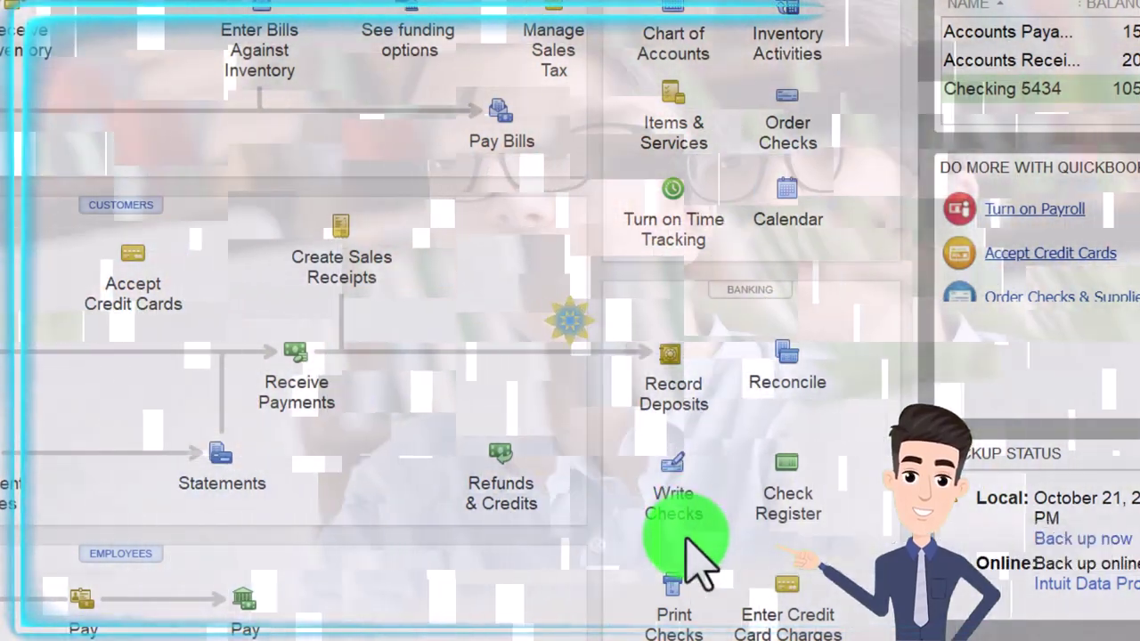
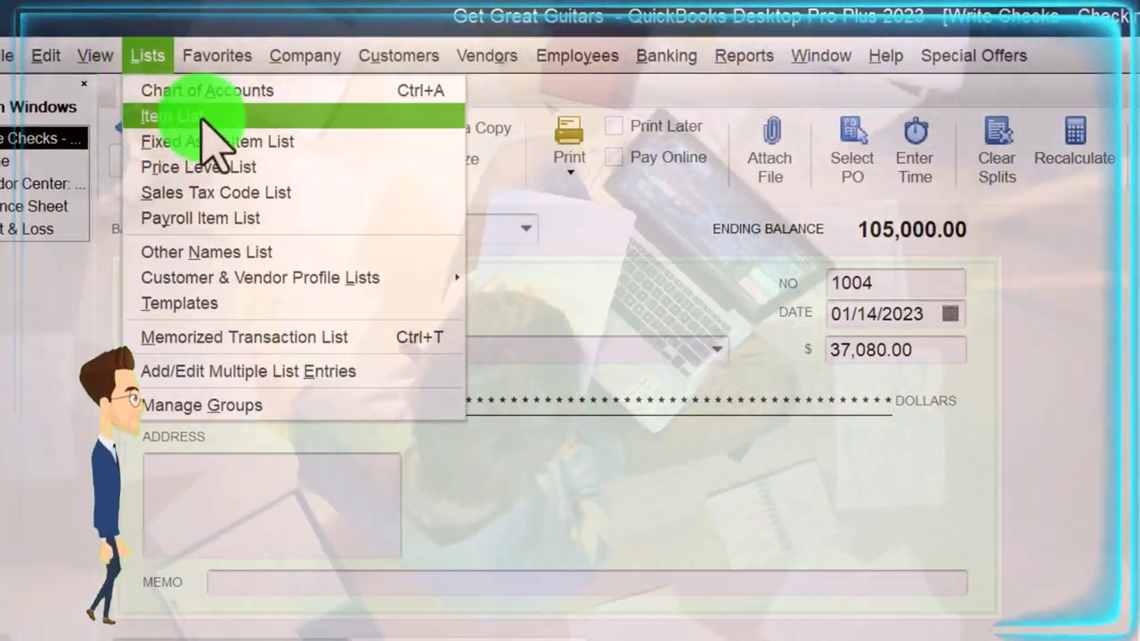
click(154, 61)
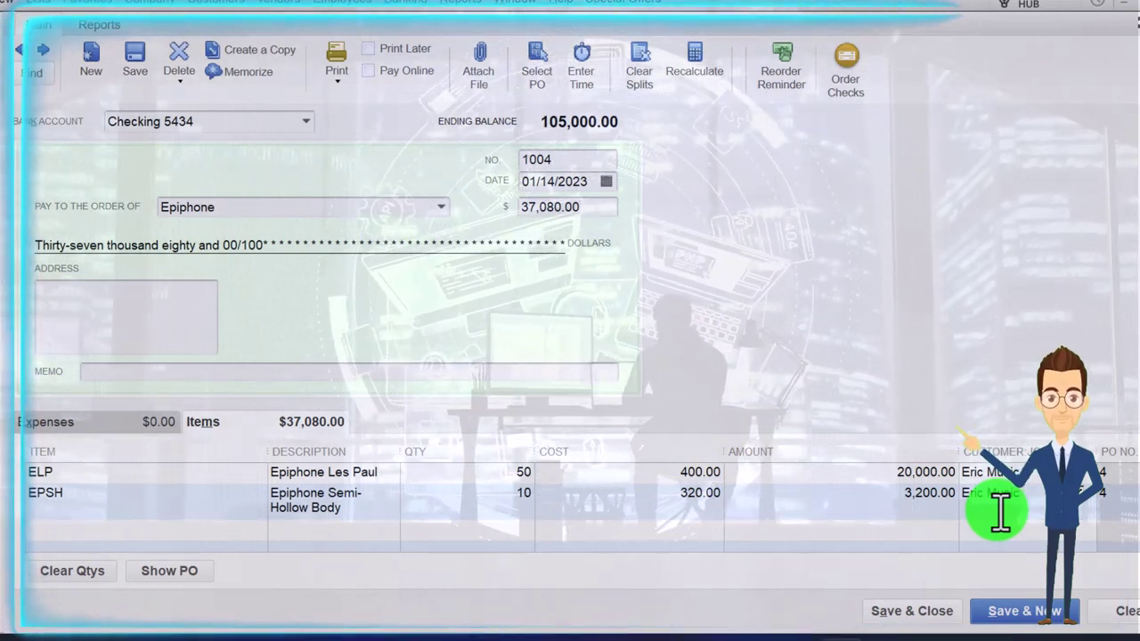
Step: Review the item lines and available reports of the Epiphone check, and save and close the check
scroll(1000, 512, up, 3)
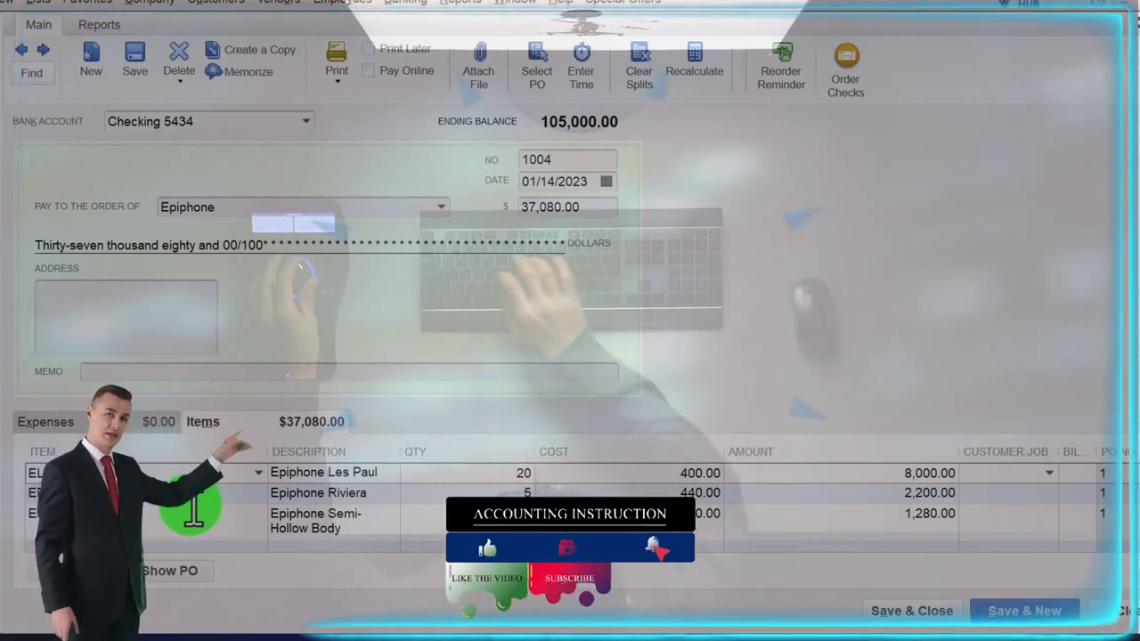
click(93, 26)
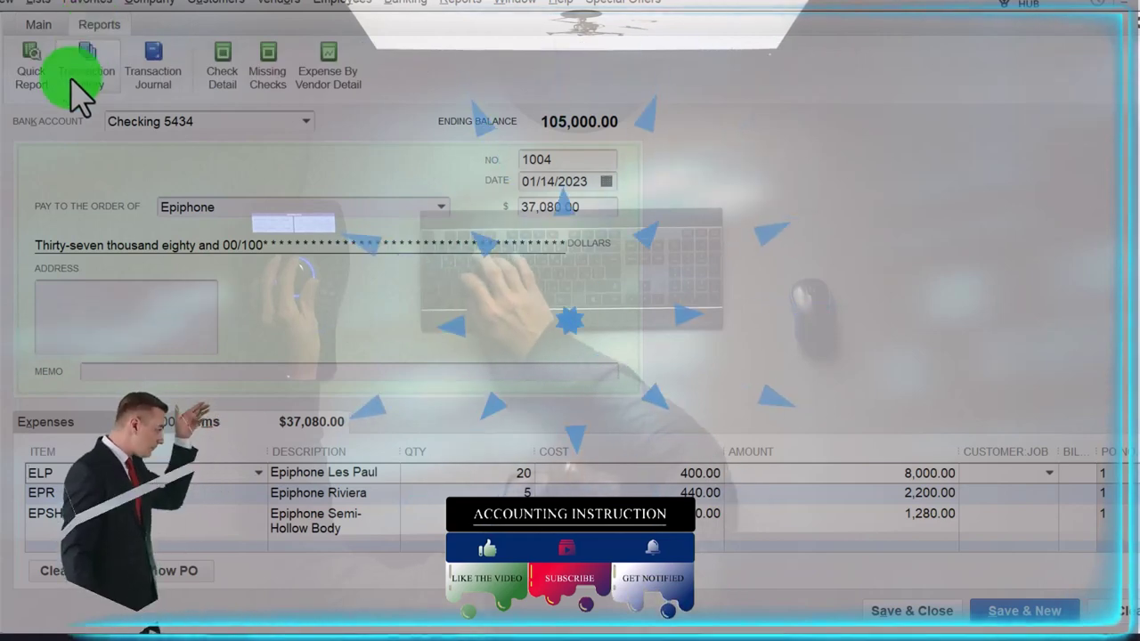
click(134, 76)
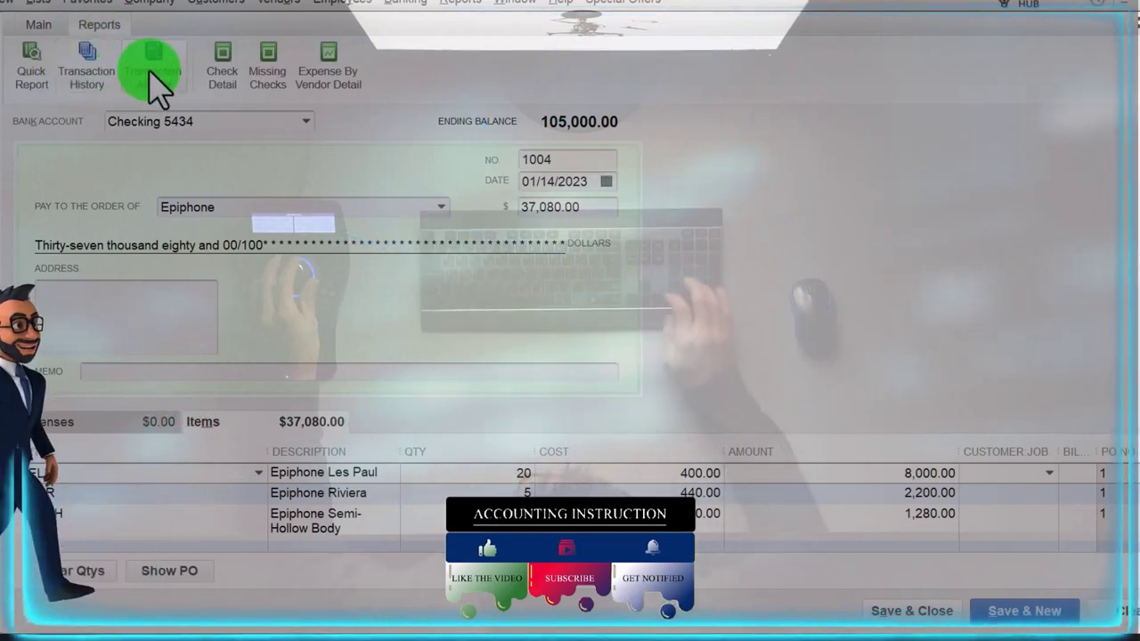
click(545, 207)
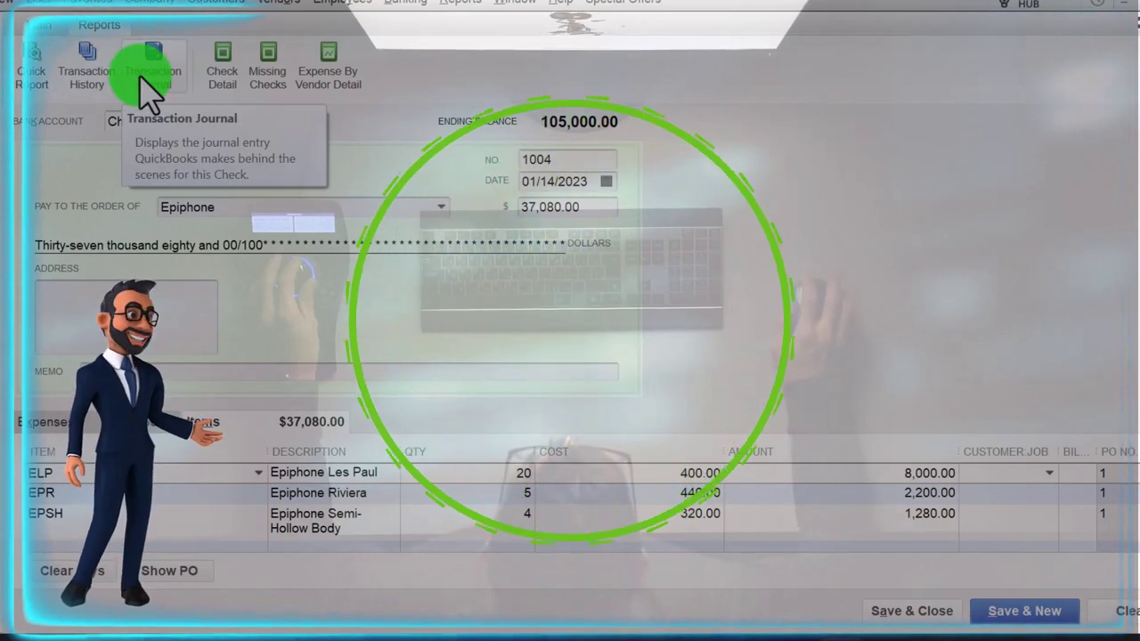
click(43, 25)
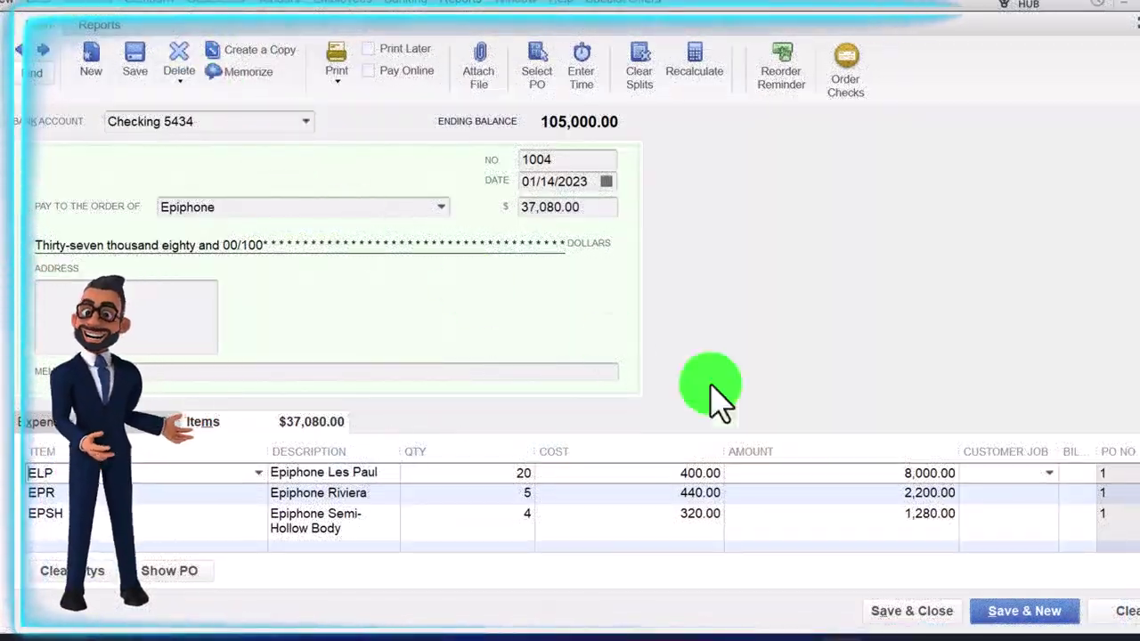
click(949, 612)
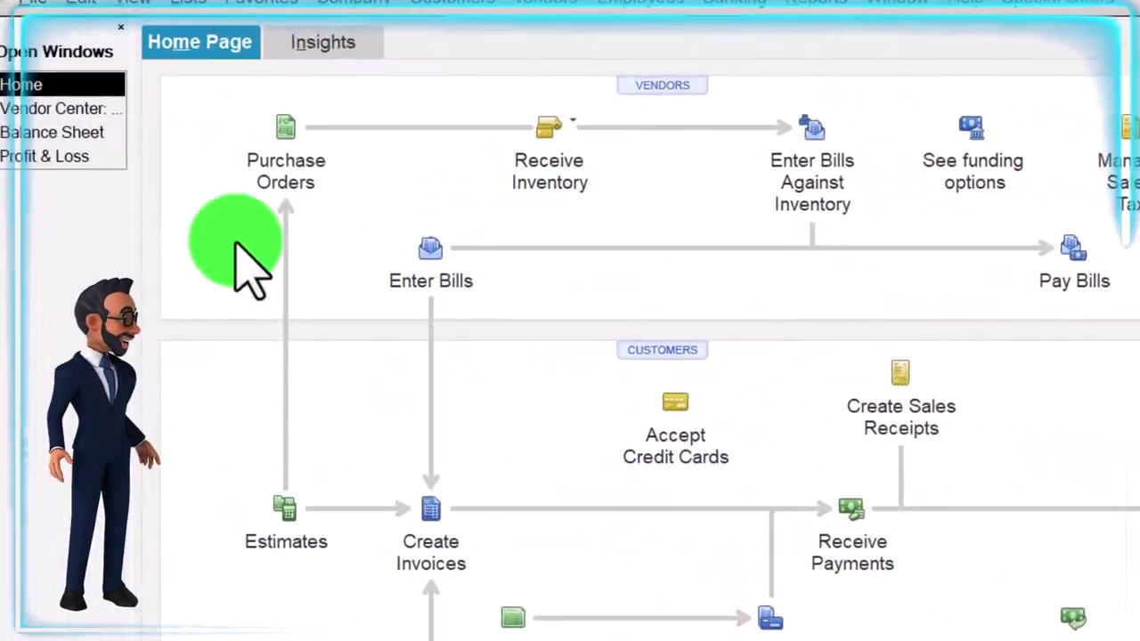
Step: Drill down from Inventory Asset on the Balance Sheet to the source check 1004 and review its item lines
click(64, 156)
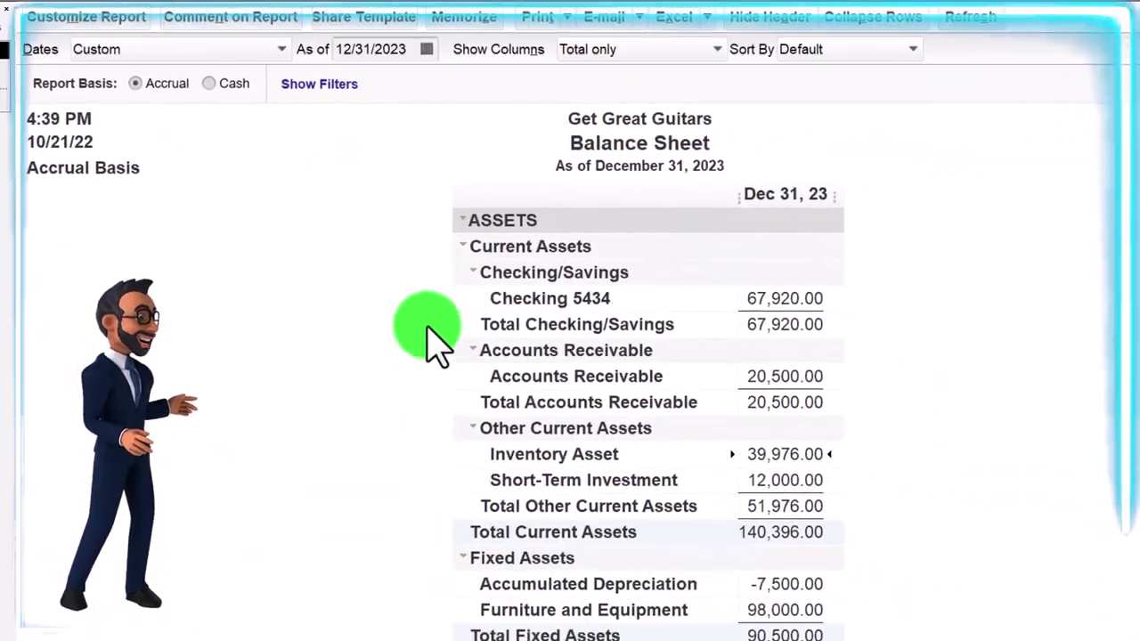
scroll(379, 340, down, 1)
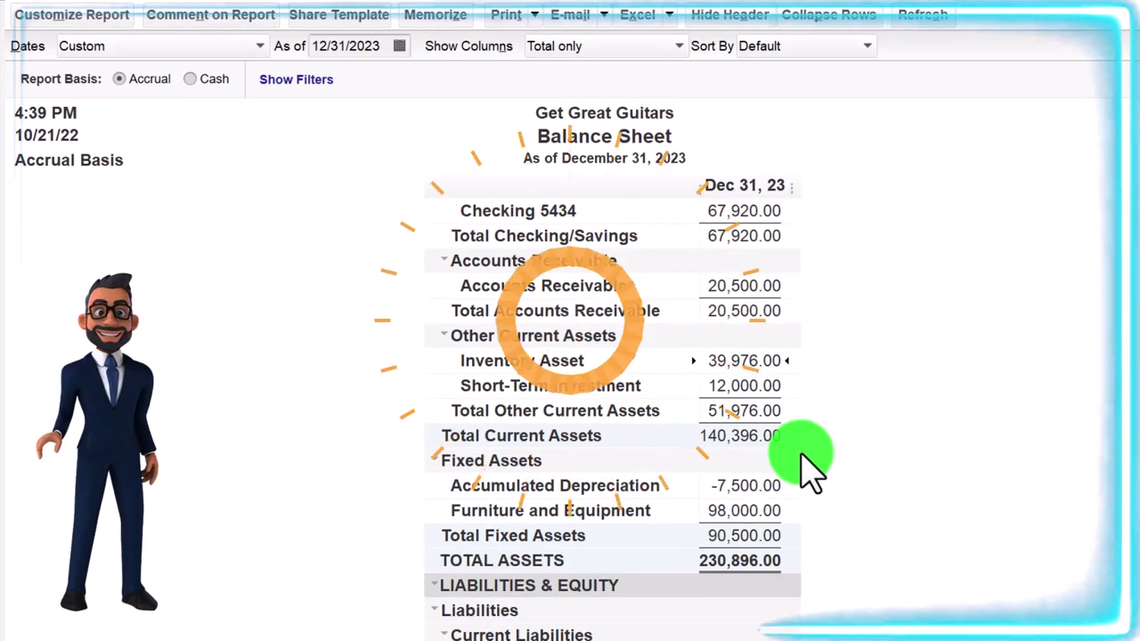
double_click(753, 360)
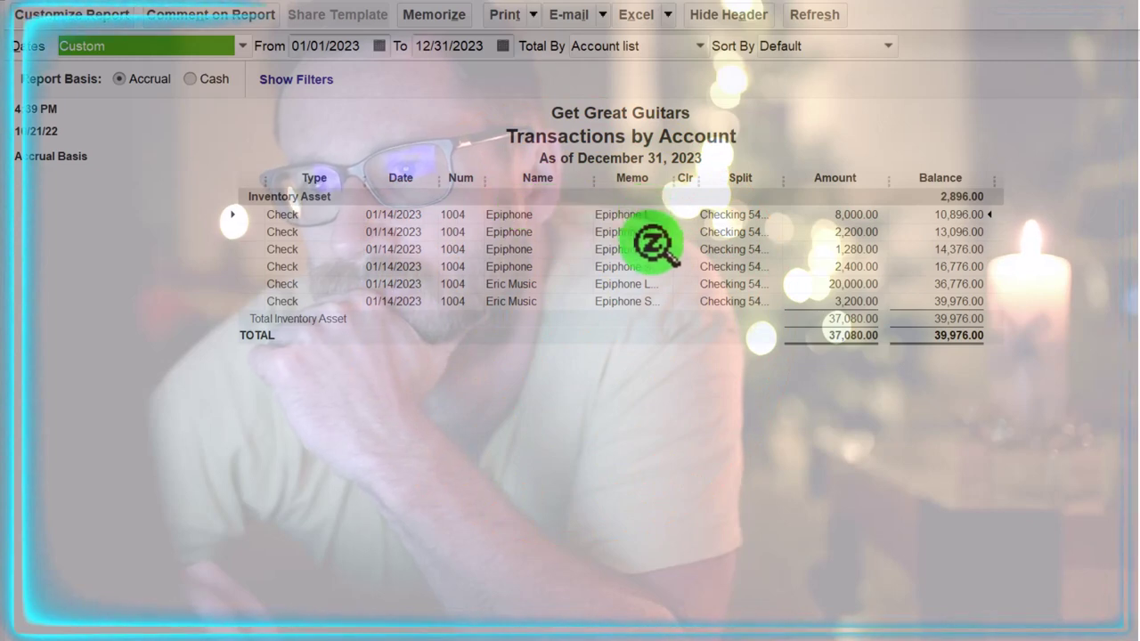
double_click(842, 232)
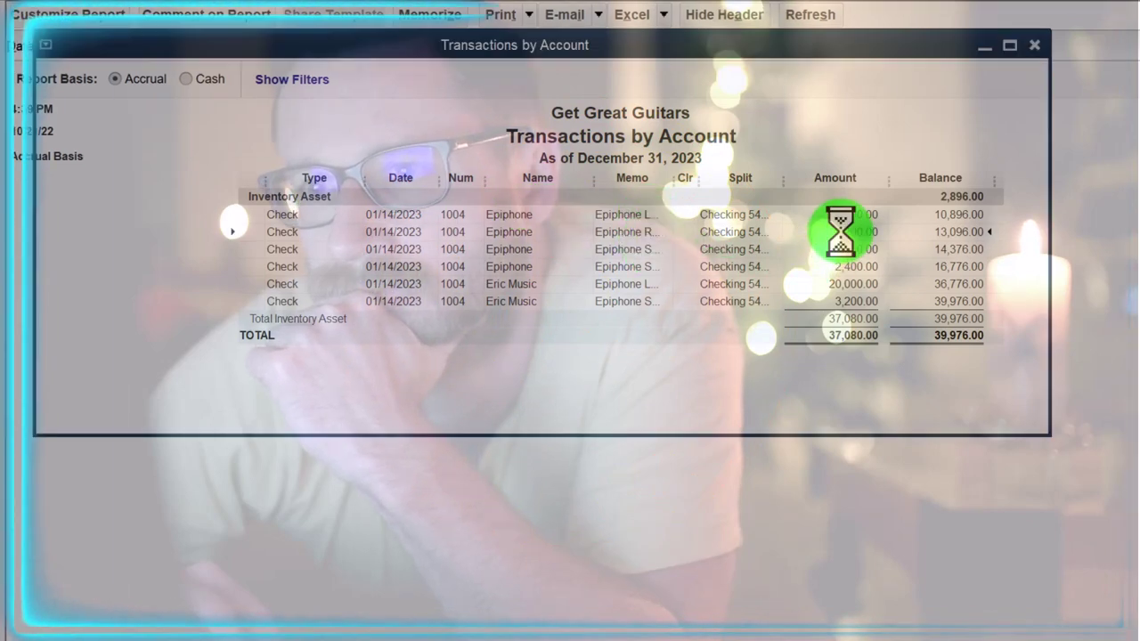
scroll(416, 478, down, 3)
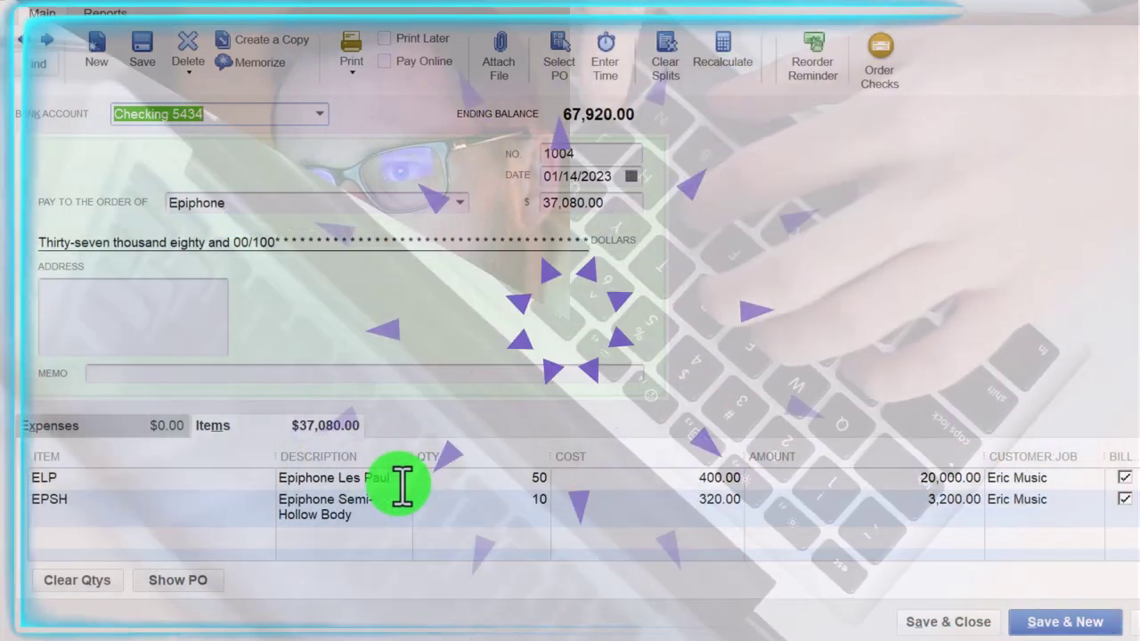
scroll(403, 488, up, 4)
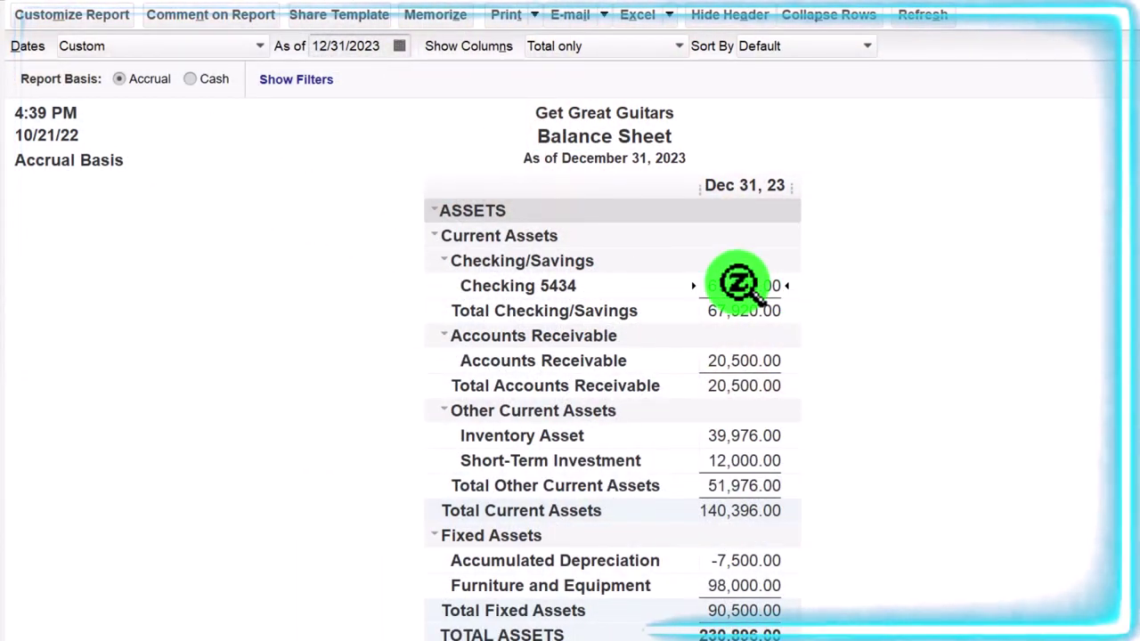
Step: Drill down from Checking 5434 on the Balance Sheet to the Epiphone check 1004, and return to the Balance Sheet
double_click(737, 283)
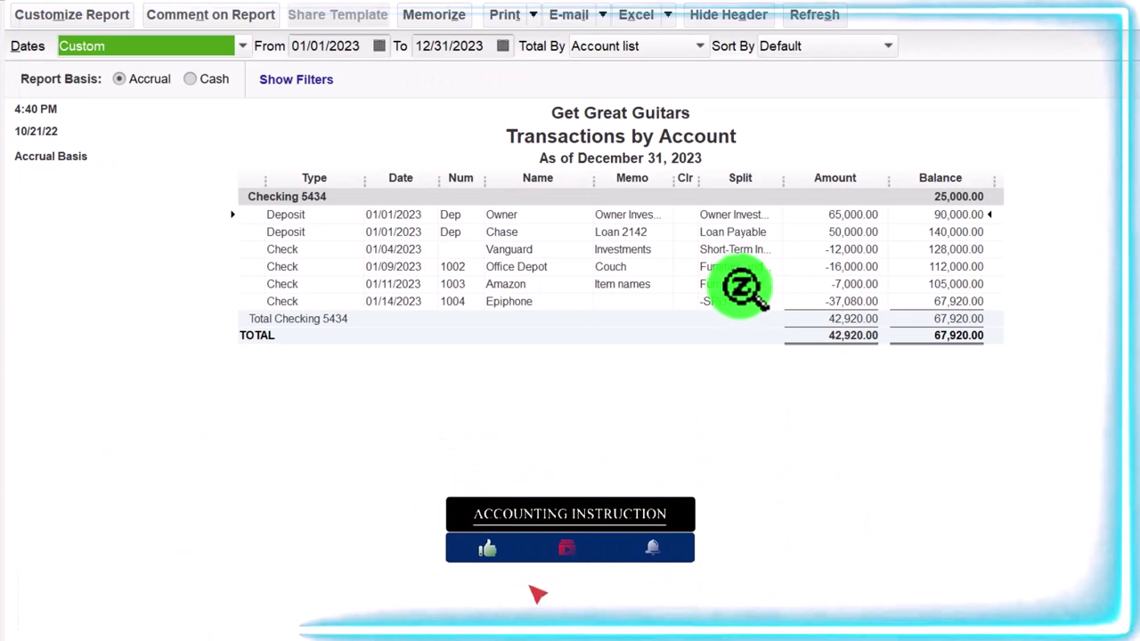
click(476, 303)
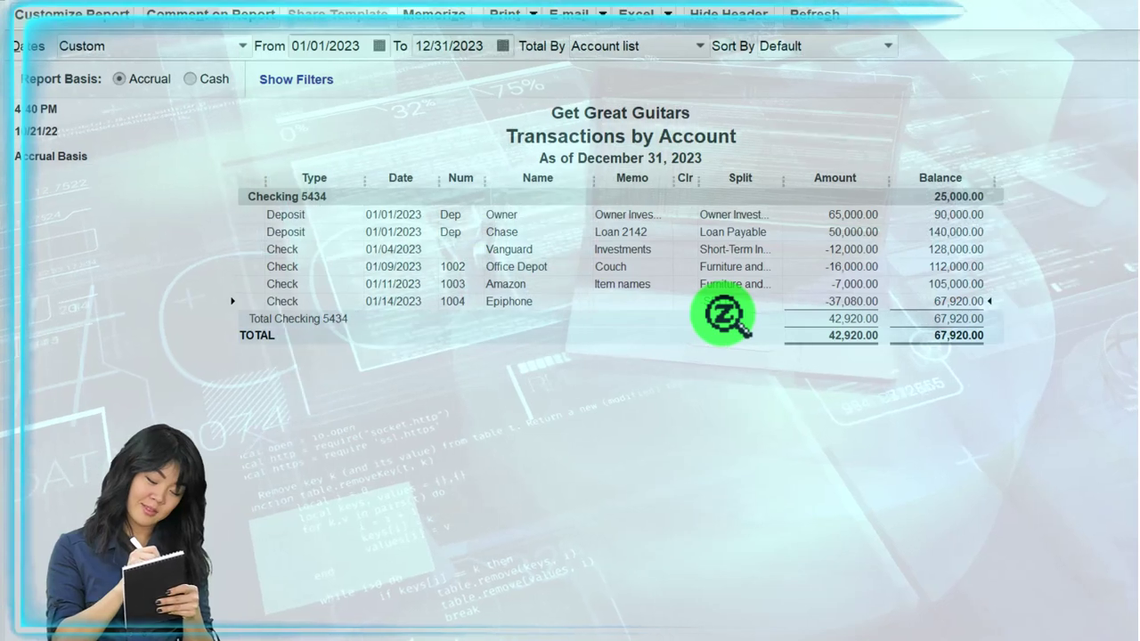
double_click(844, 307)
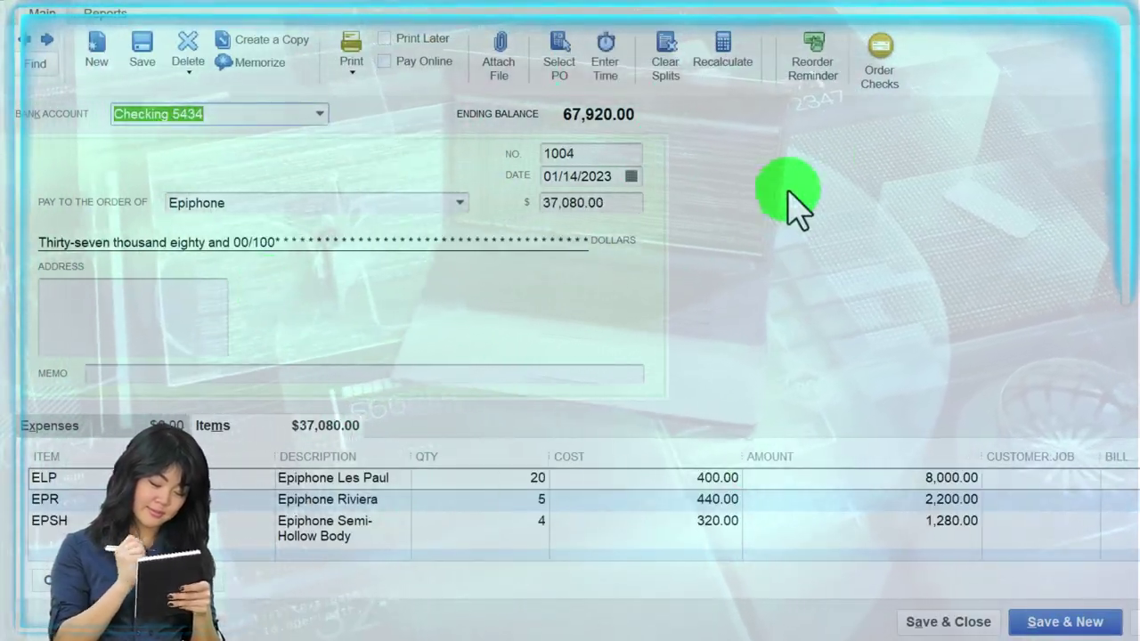
key(Escape)
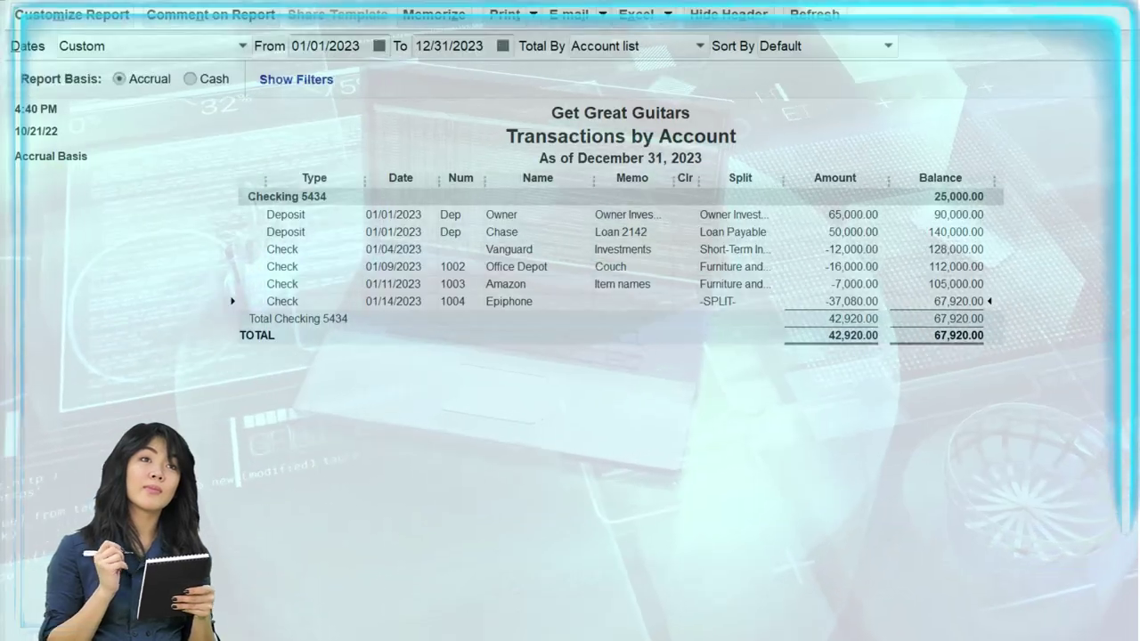
key(Escape)
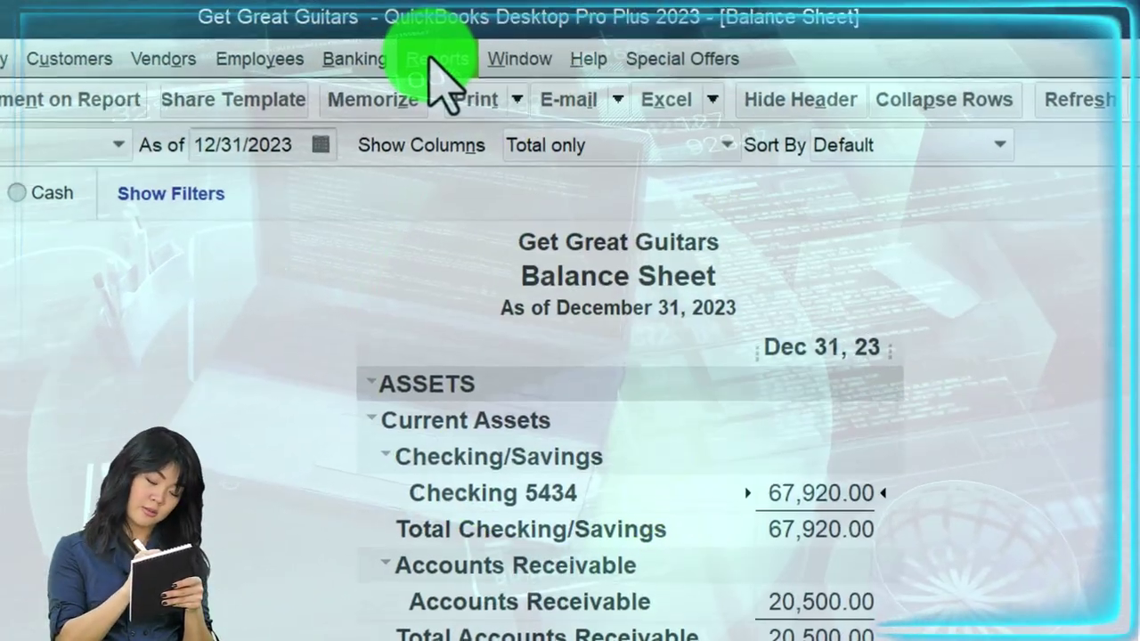
Step: Open the Inventory Valuation Summary report as of 12/31/2023
click(464, 13)
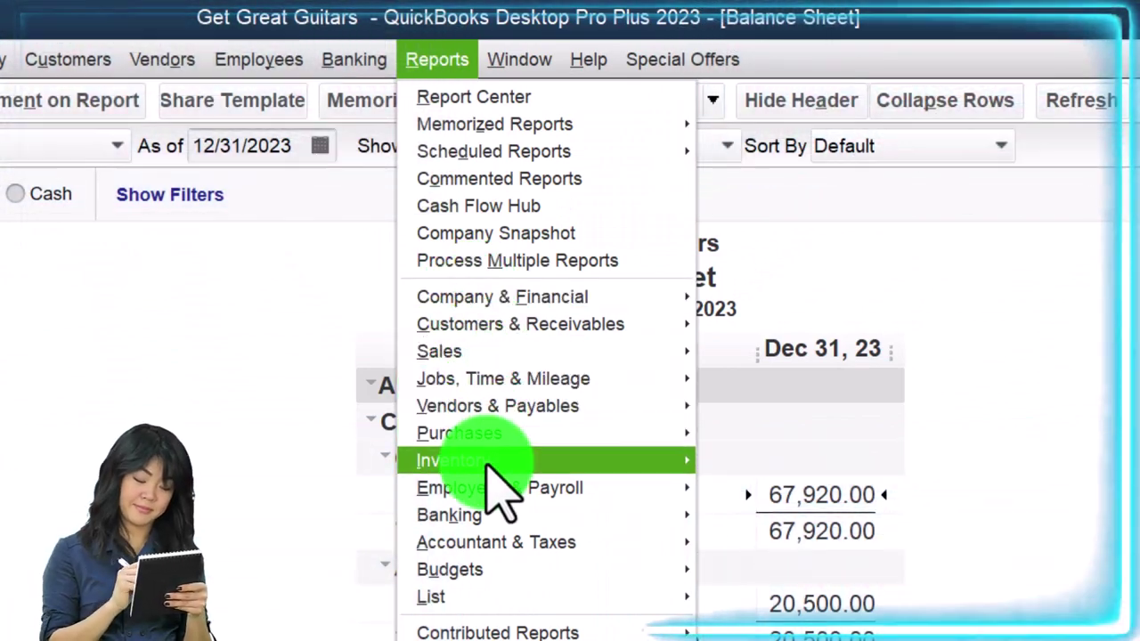
mouse_move(575, 463)
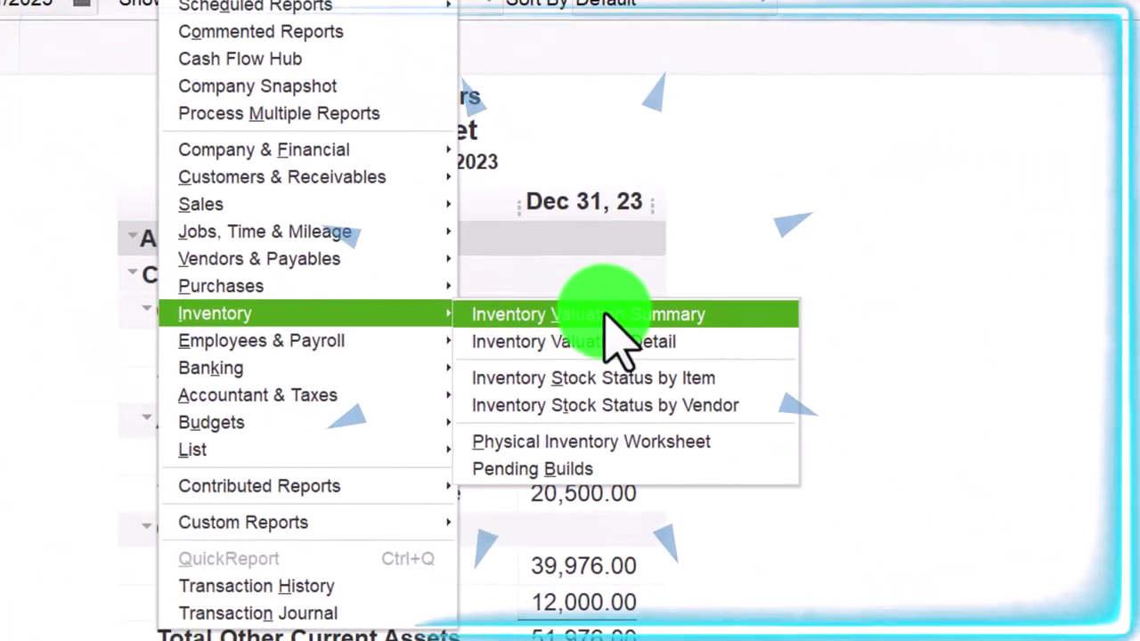
click(607, 316)
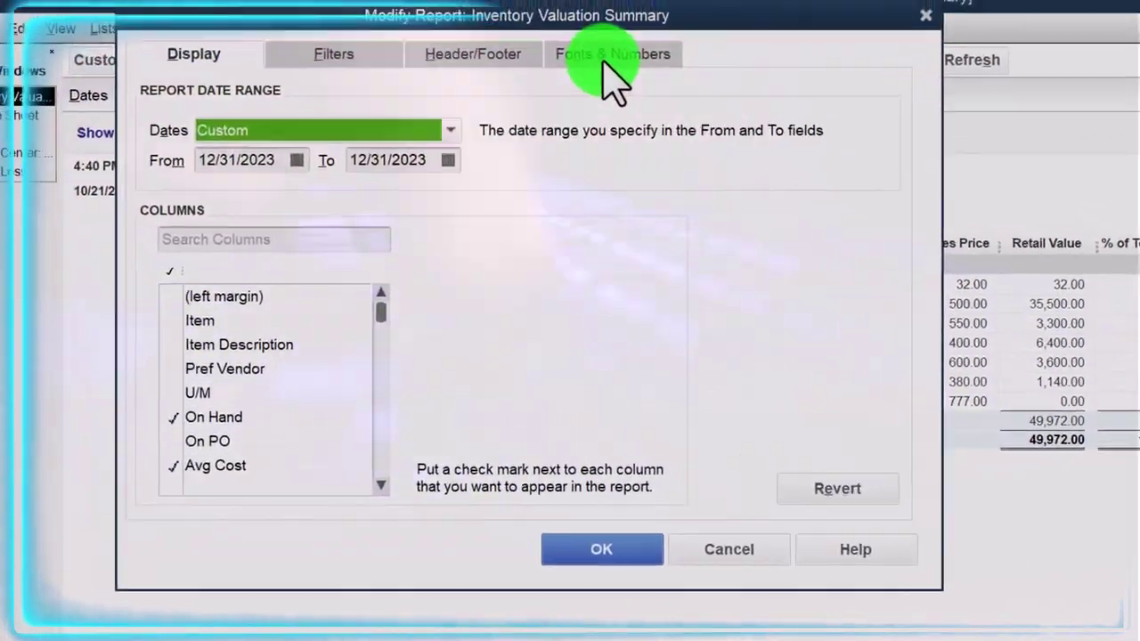
Step: Change the column label font size of the Inventory Valuation Summary, accept the font change prompt and apply the report settings
click(498, 11)
click(515, 387)
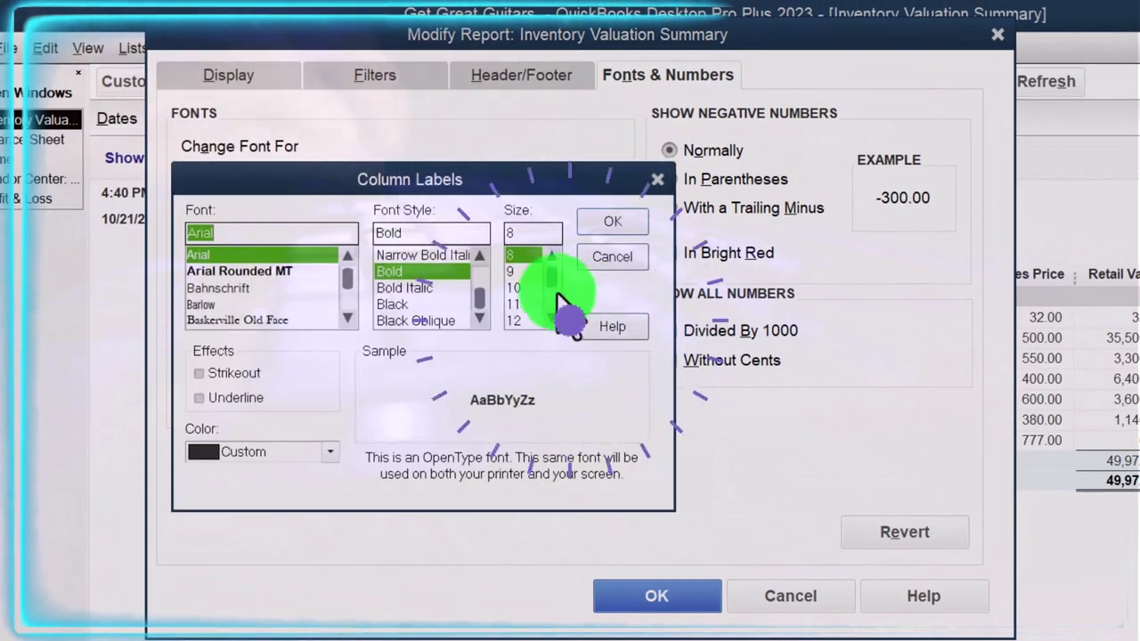
click(612, 222)
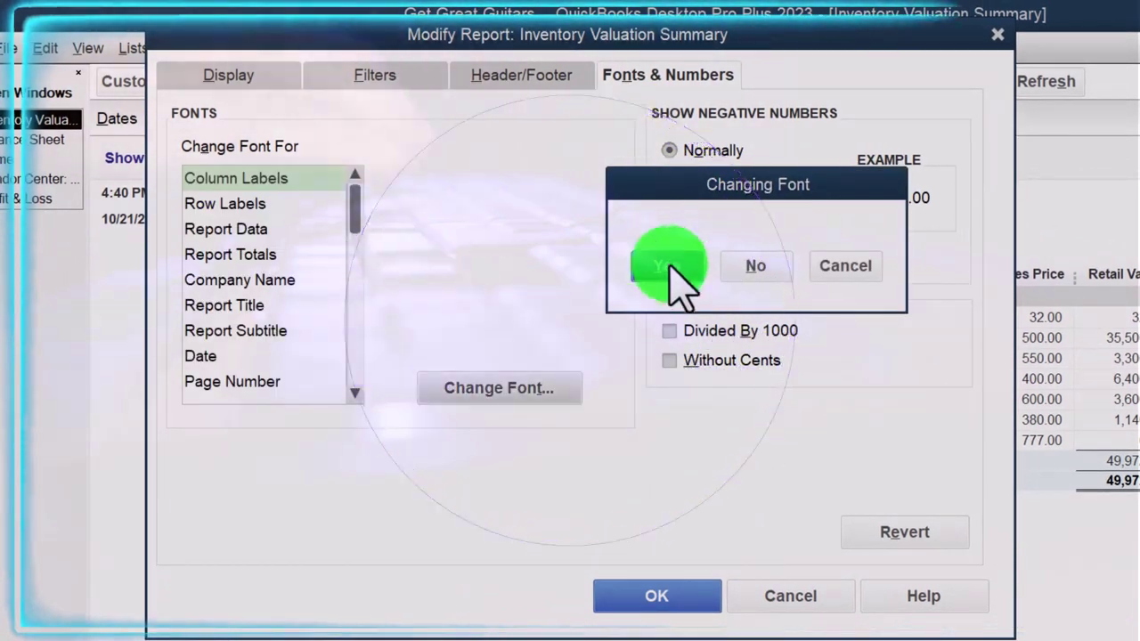
click(666, 261)
click(646, 598)
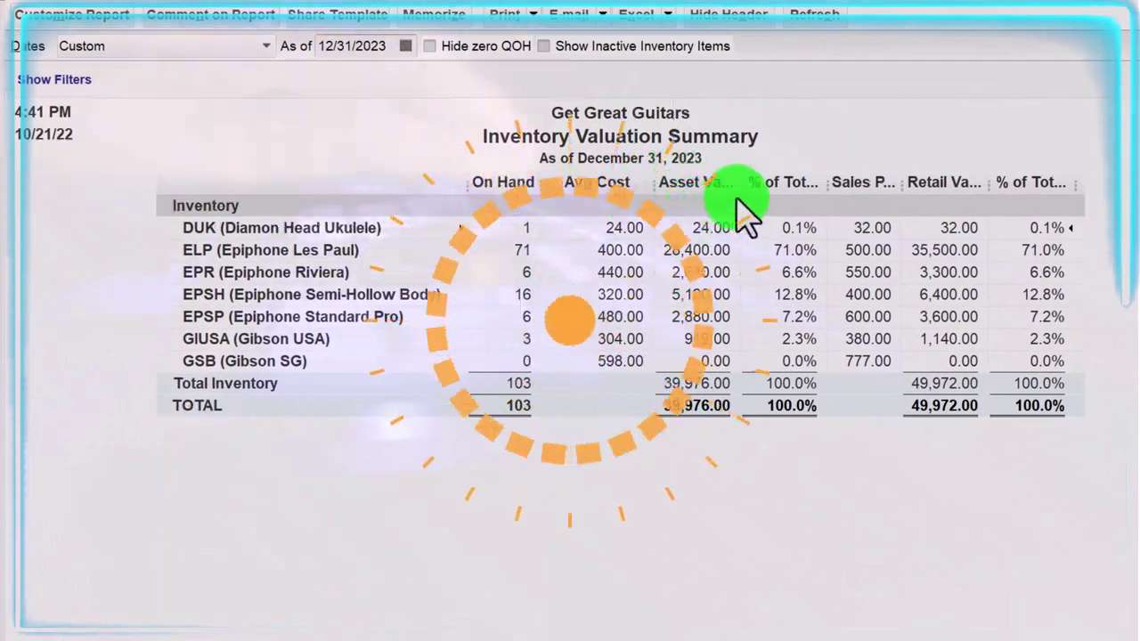
drag(735, 198, 883, 200)
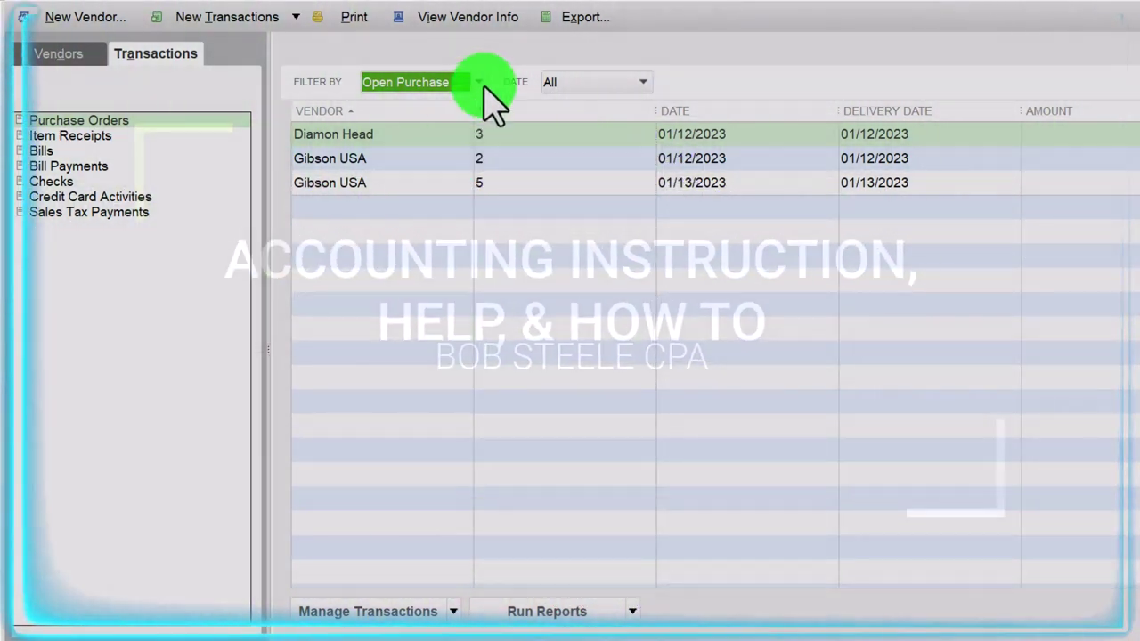
Step: List all purchase orders in the Vendor Center, and view the transactions of the vendors Epiphone and Gibson USA
click(481, 83)
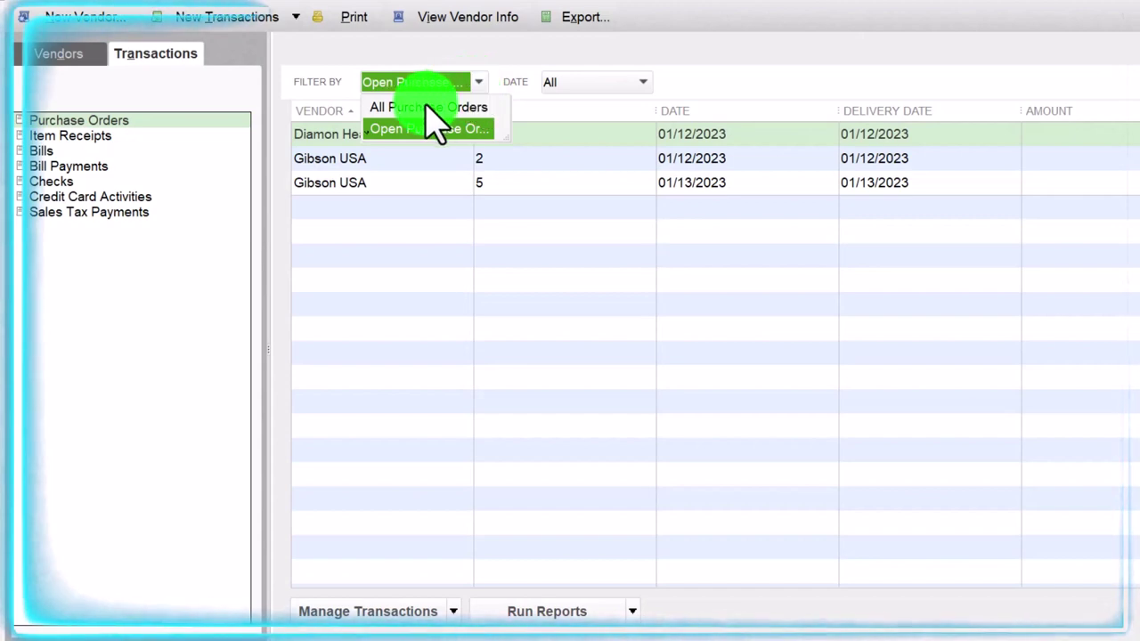
click(426, 107)
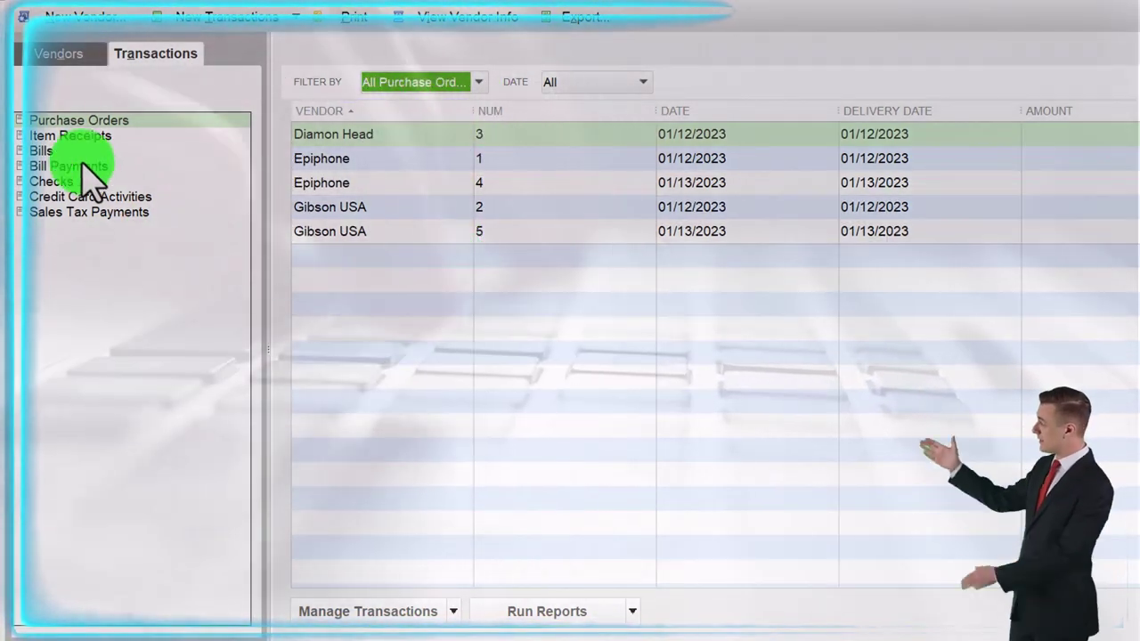
click(49, 53)
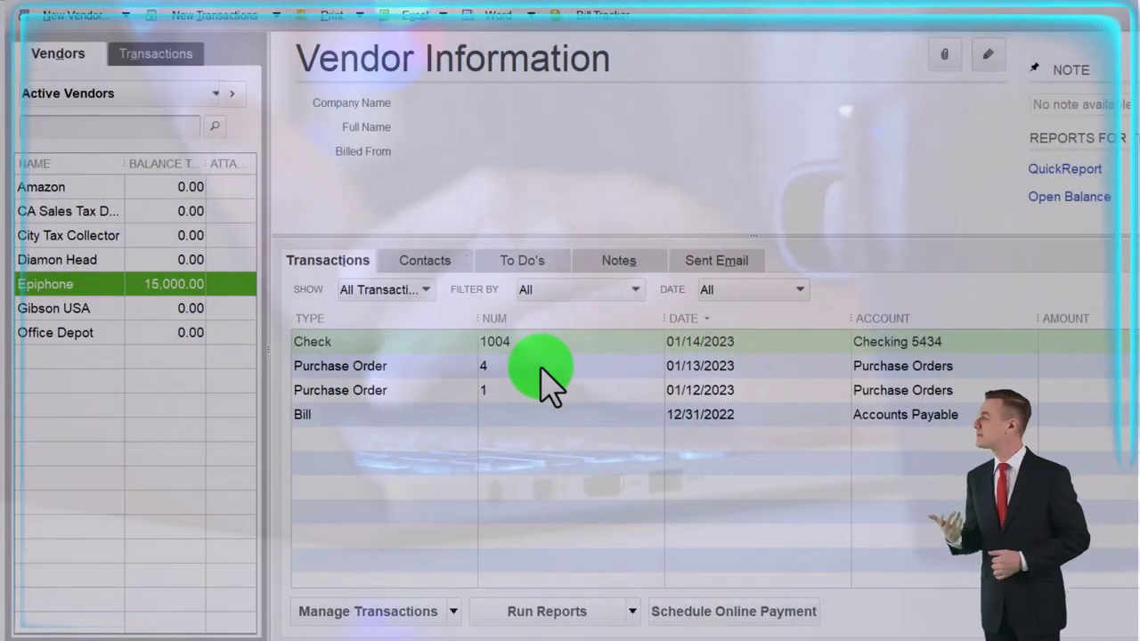
double_click(541, 366)
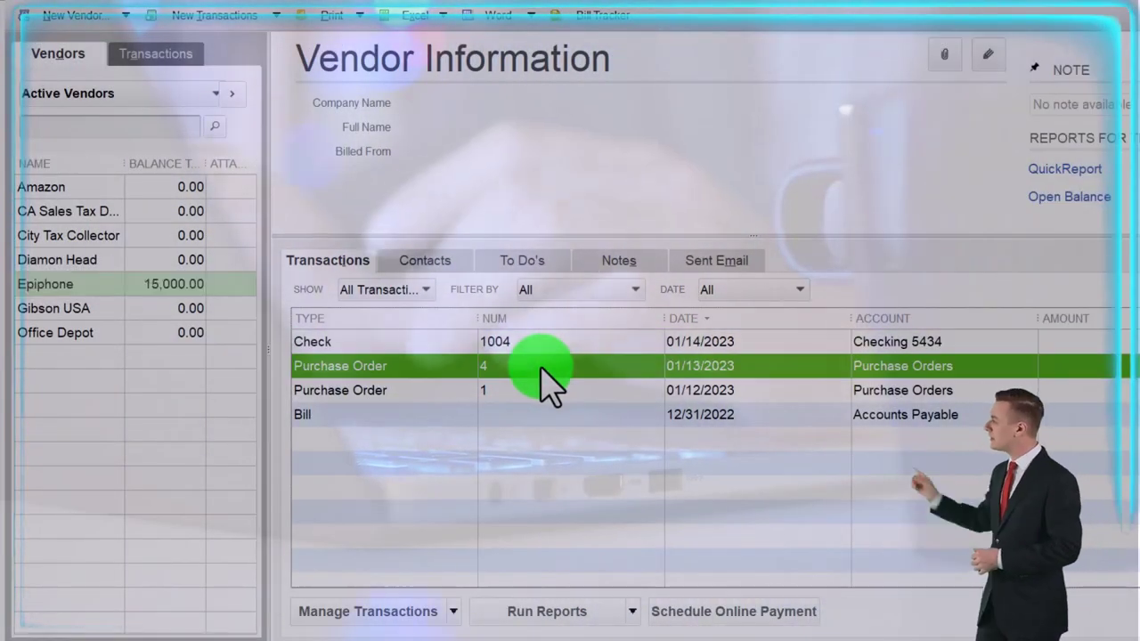
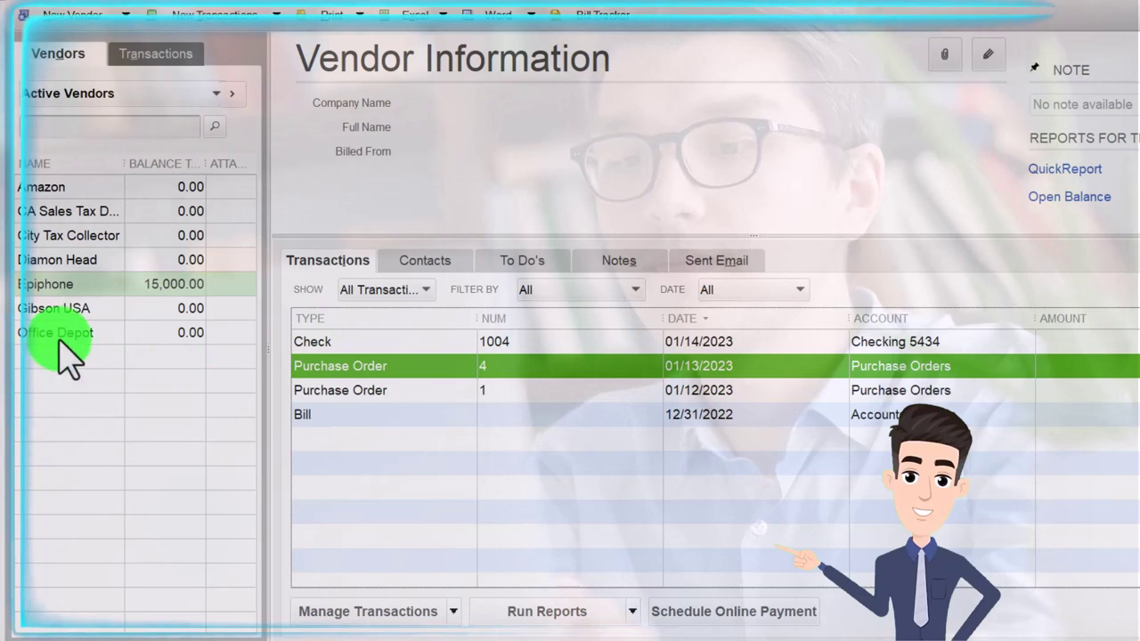
click(60, 310)
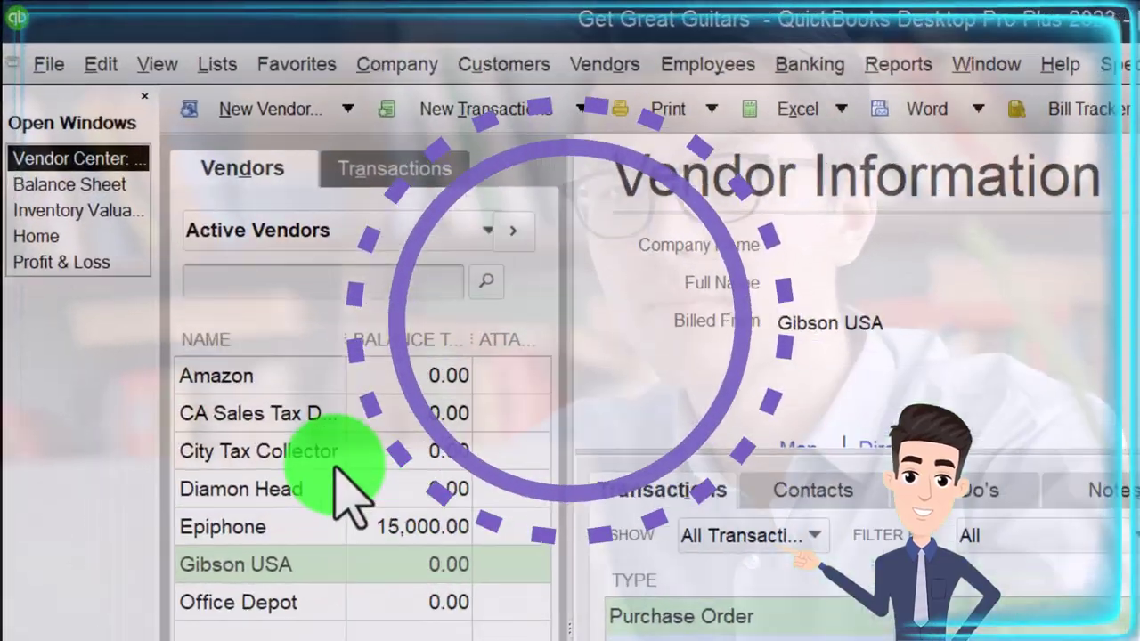
Step: Return to the home page, open a new Write Checks form and set the check's date to 01/15/2023
click(36, 236)
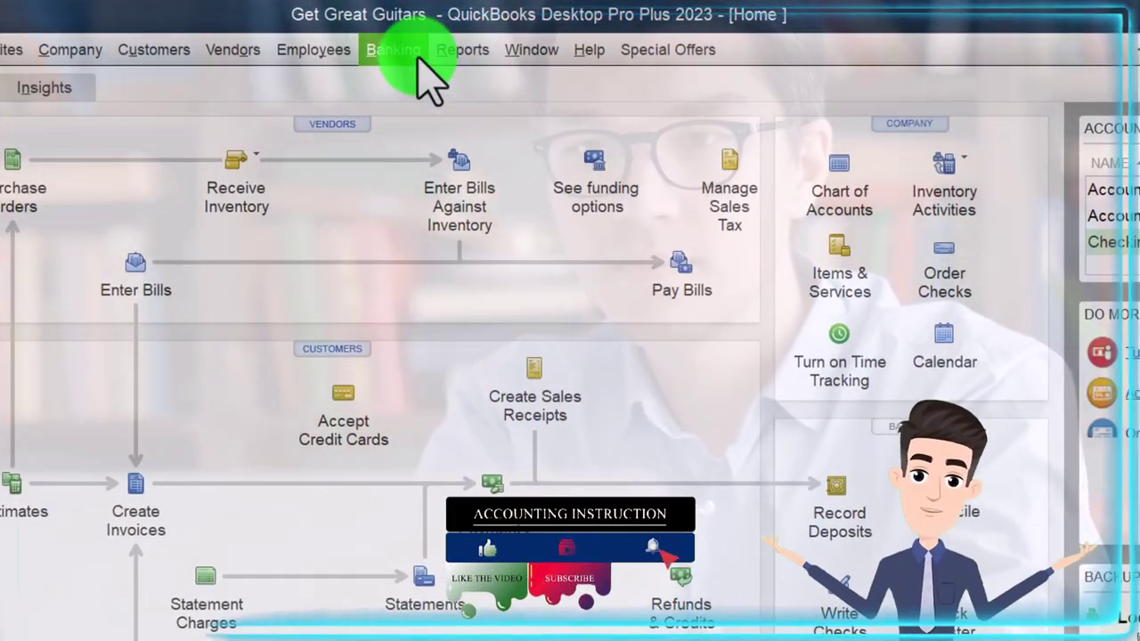
click(397, 50)
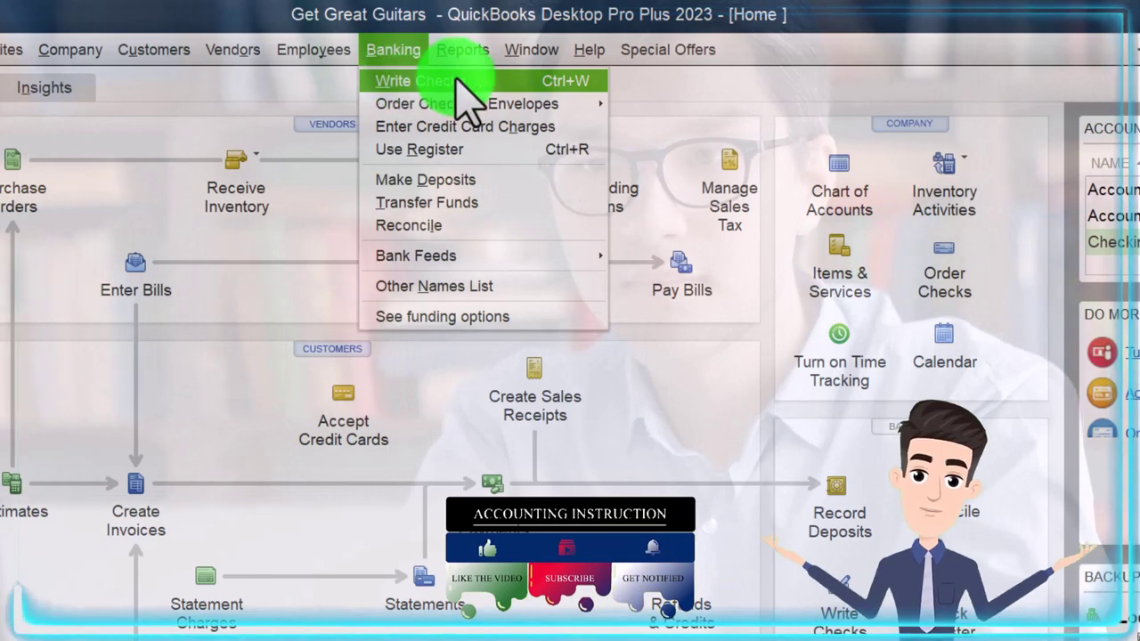
click(460, 80)
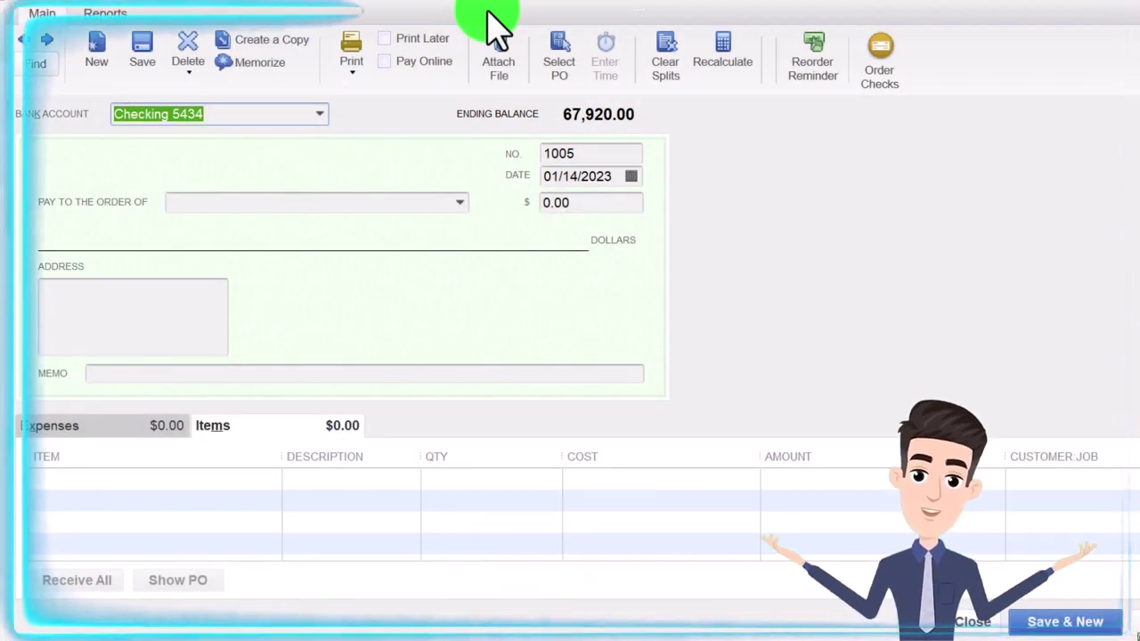
key(Tab)
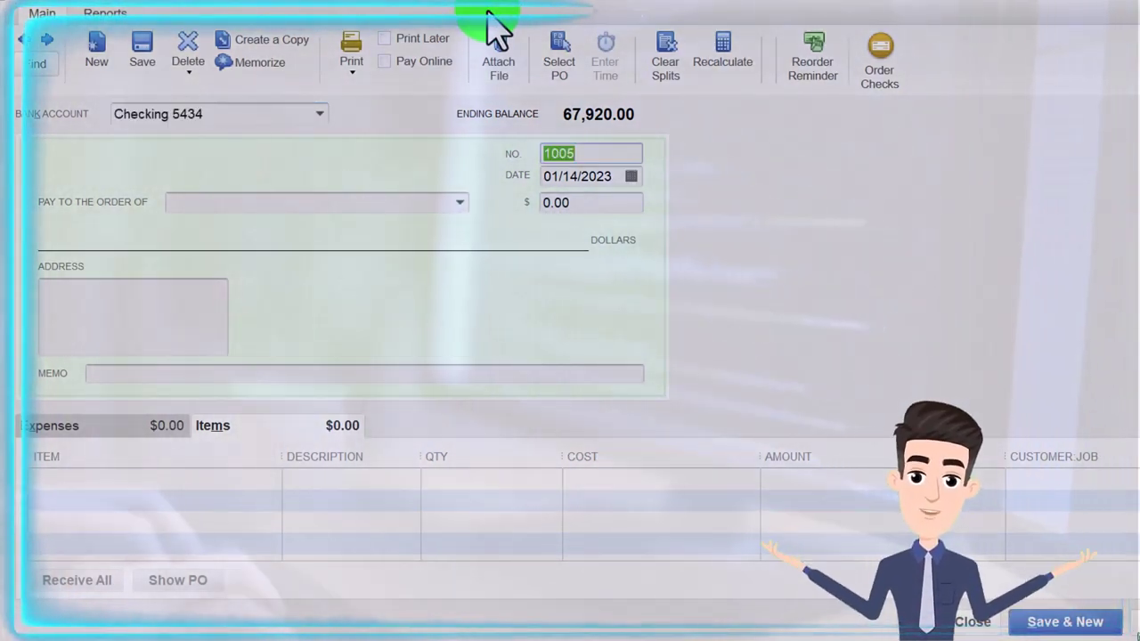
key(Tab)
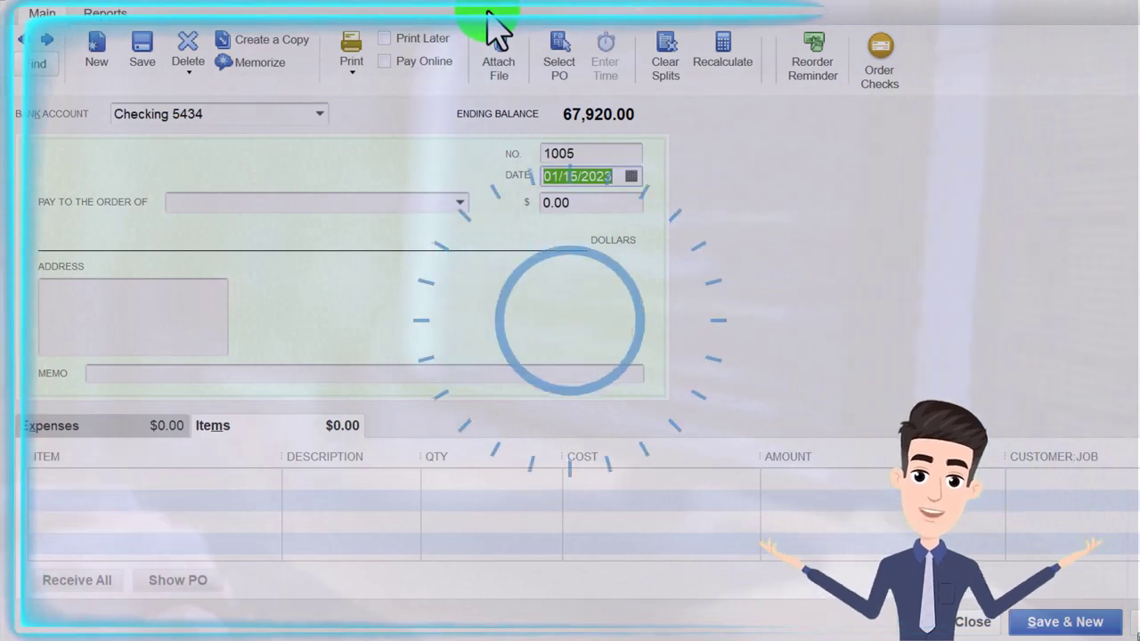
Step: Make the new check payable to the vendor Gibson USA
key(plus)
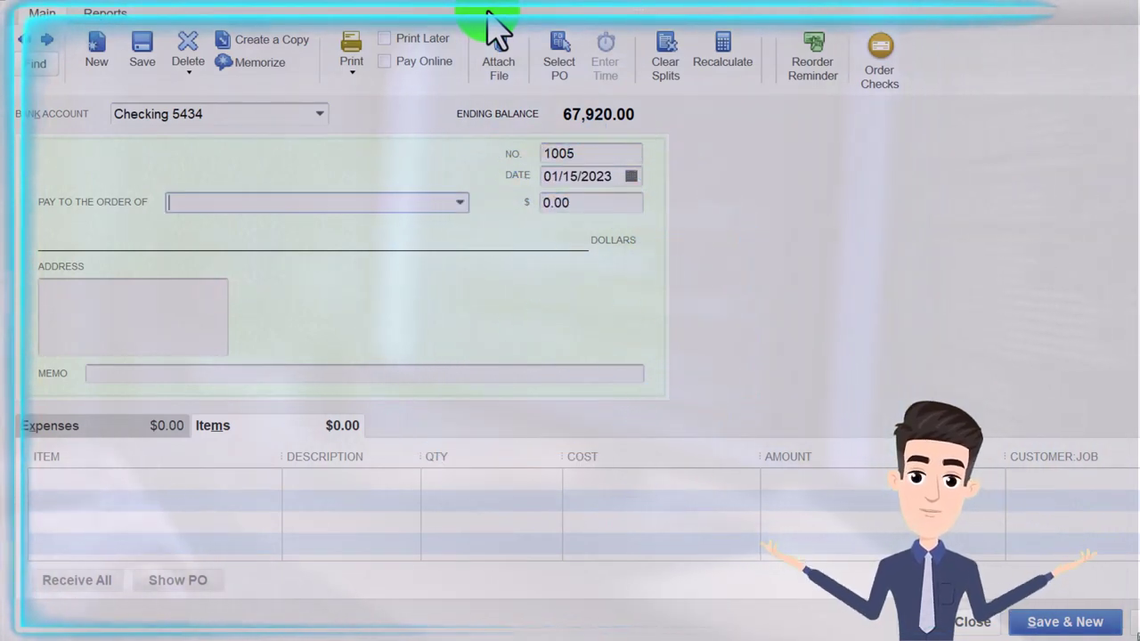
text(Gi)
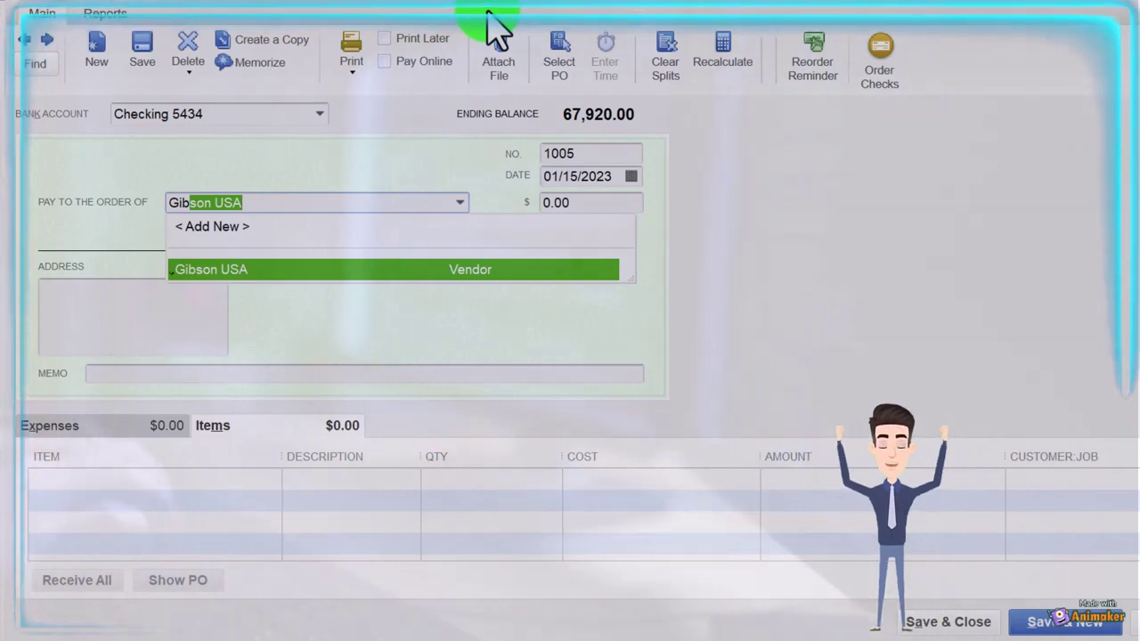
text(b)
key(Tab)
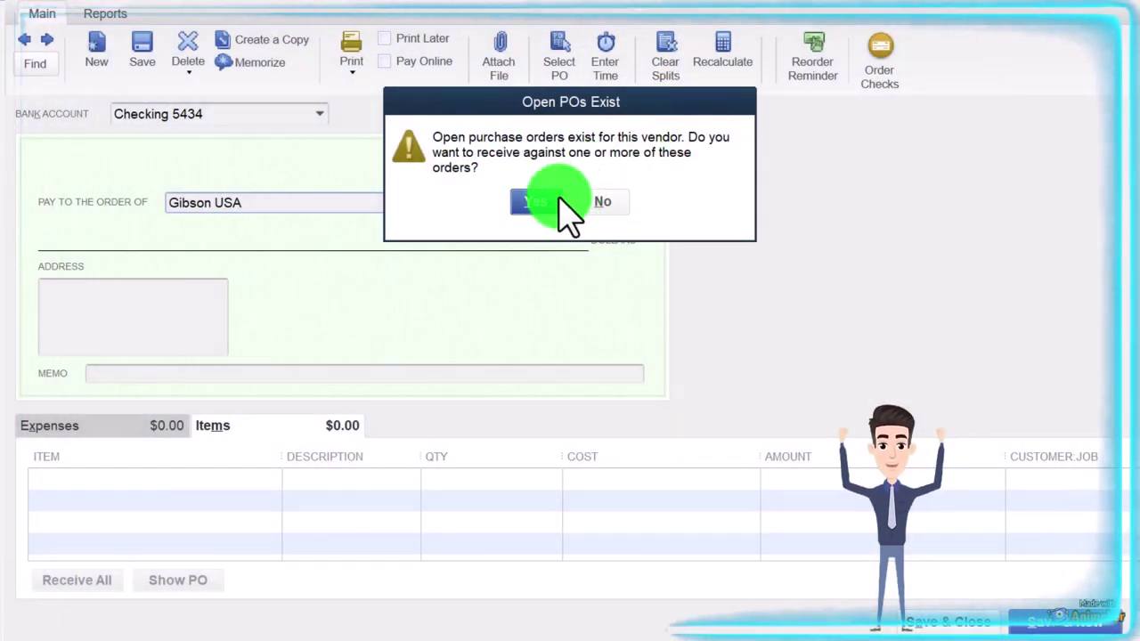
Step: Receive both open Gibson USA purchase orders, dated 01/12/2023 and 01/13/2023, on the check, and save and close it
click(552, 203)
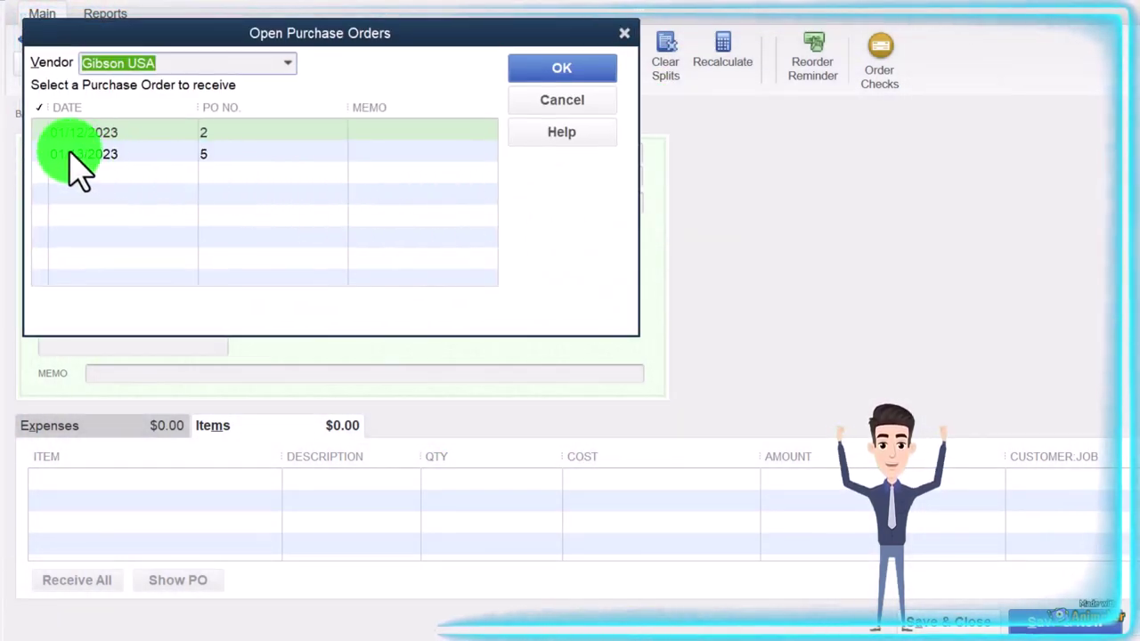
click(40, 134)
click(41, 151)
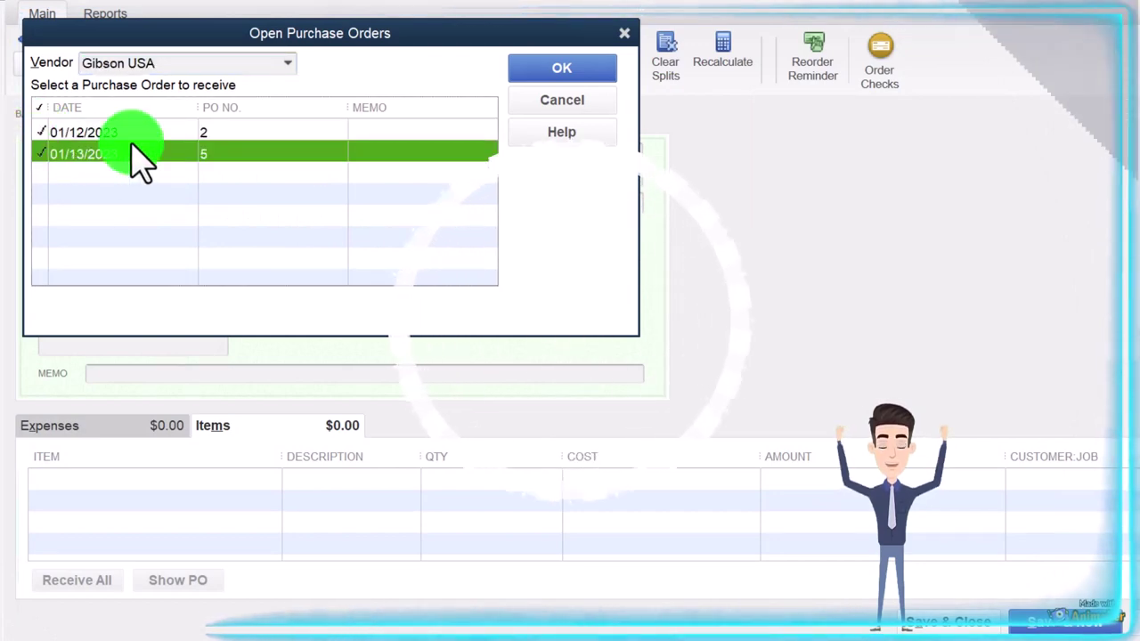
click(537, 75)
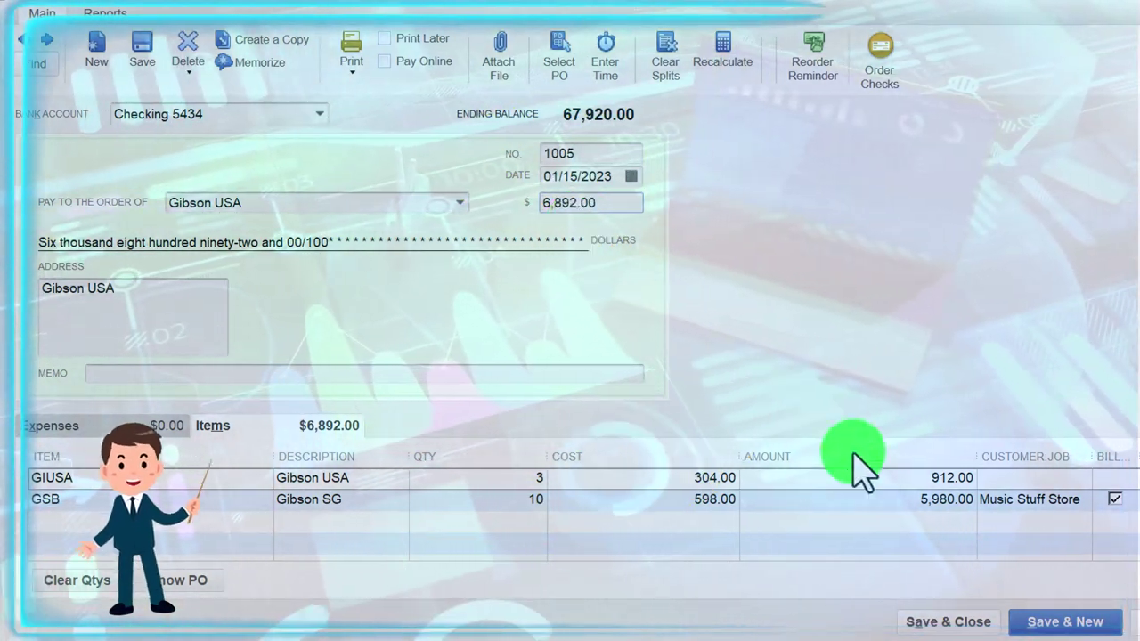
click(926, 621)
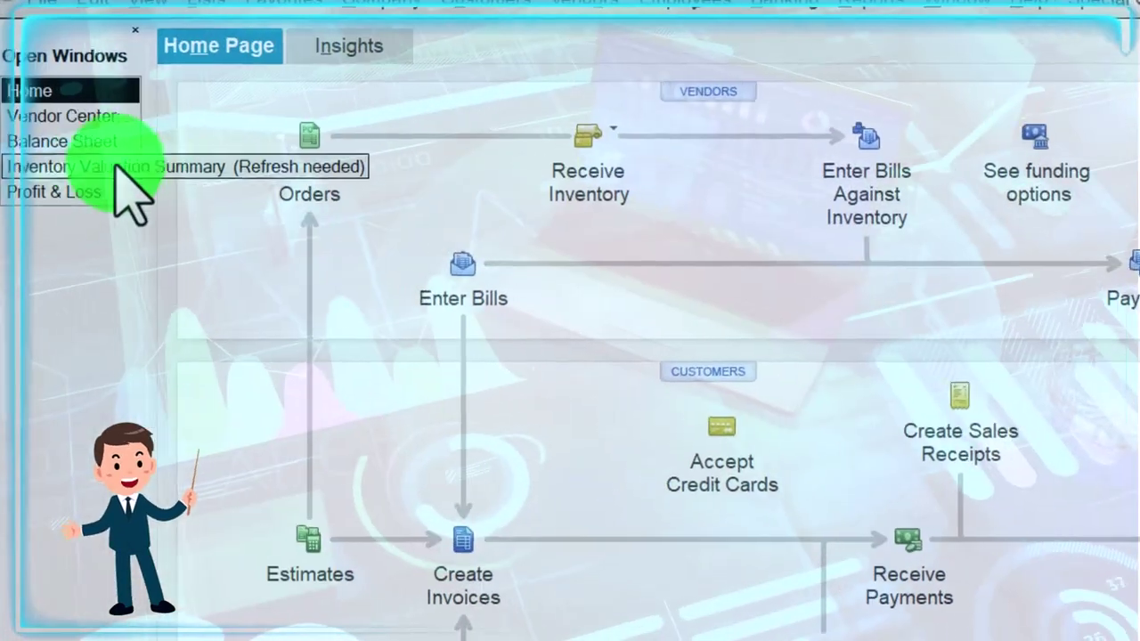
Step: Drill down from the checking account balance on the Balance Sheet to the Gibson USA check and review its details
click(85, 142)
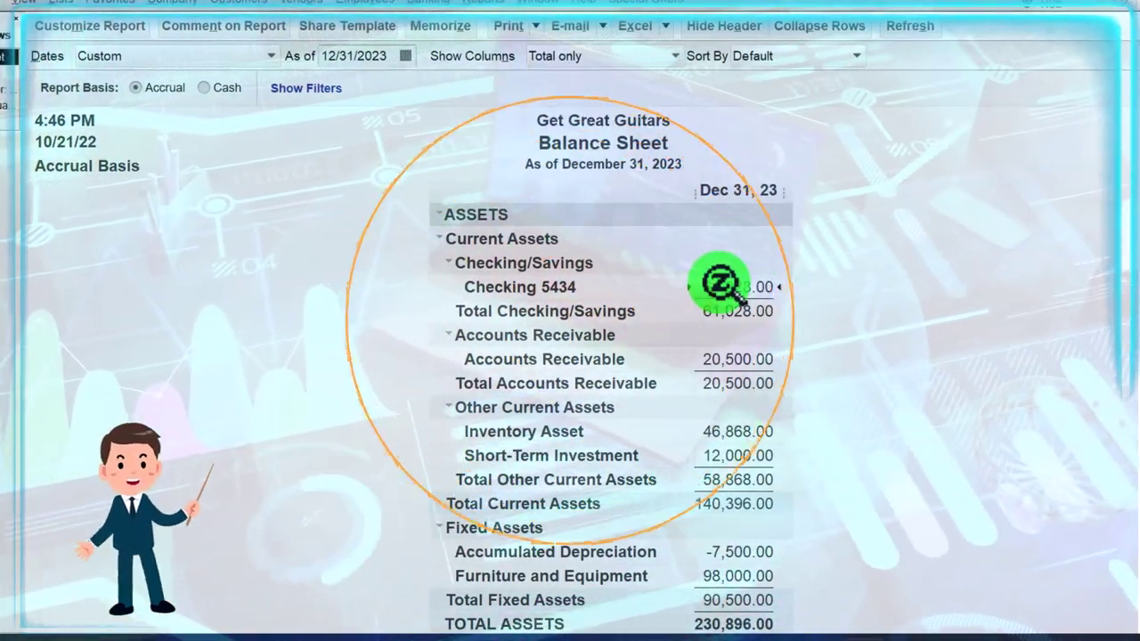
double_click(715, 287)
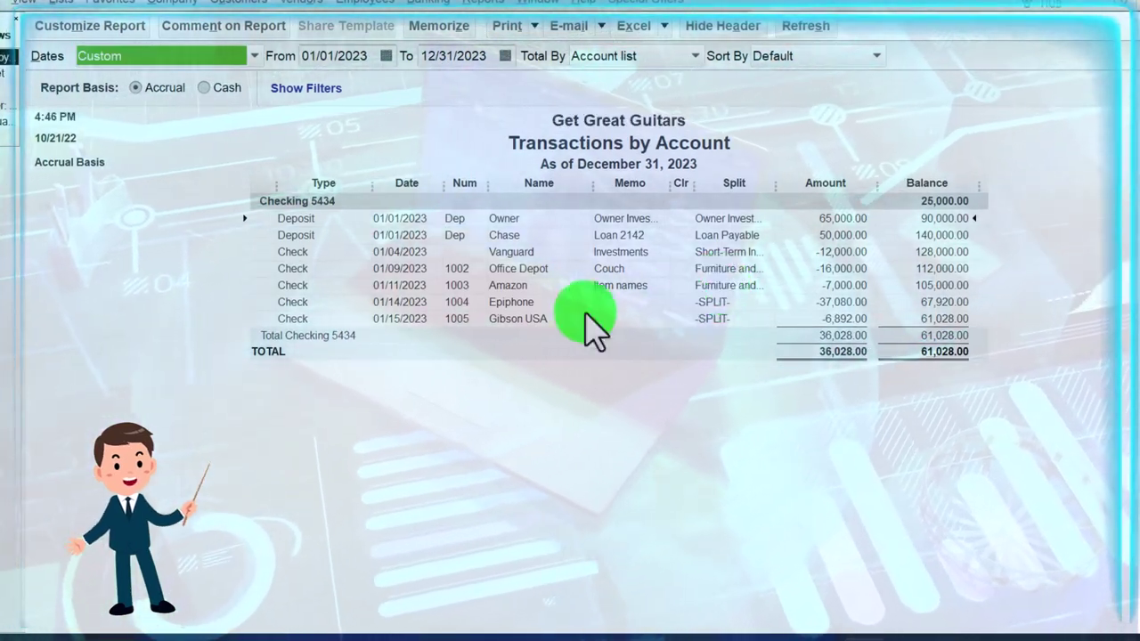
click(535, 321)
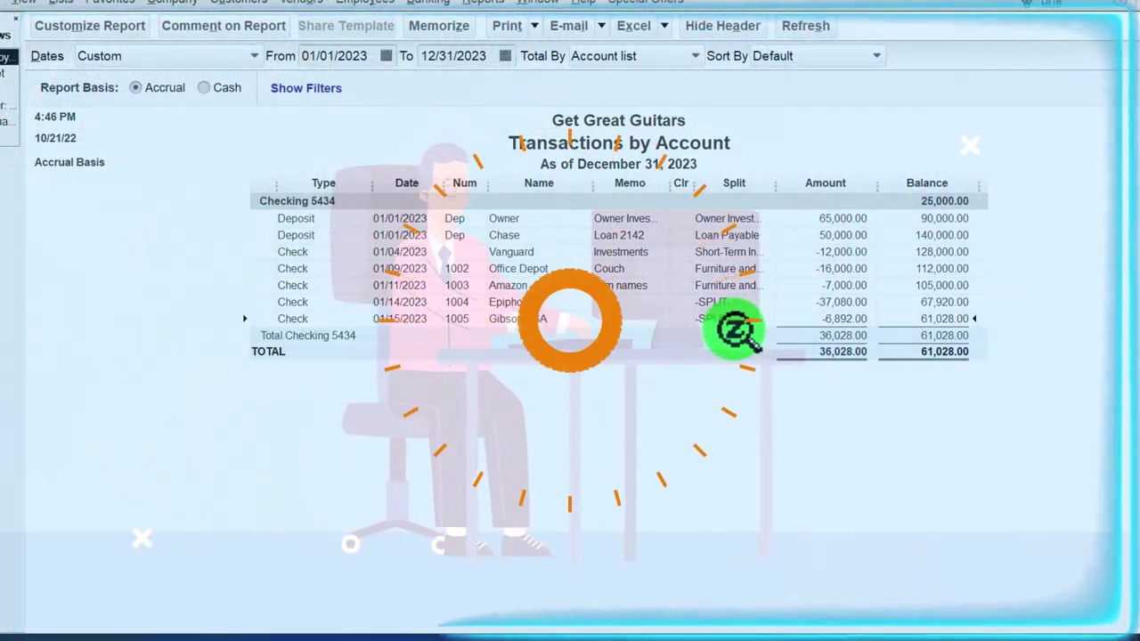
double_click(828, 320)
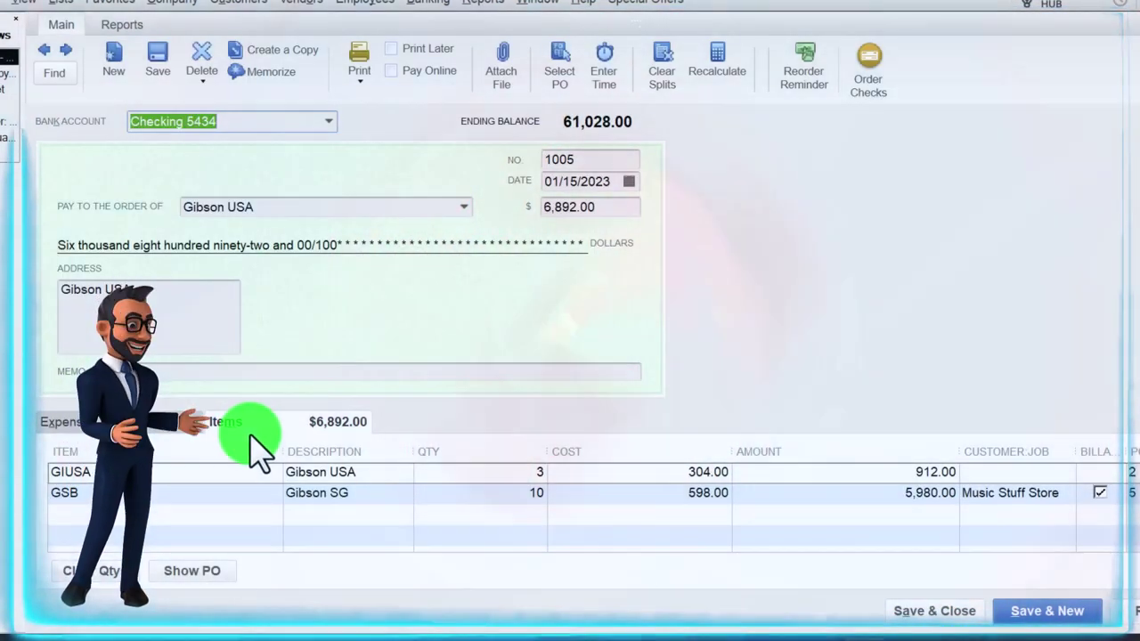
click(169, 420)
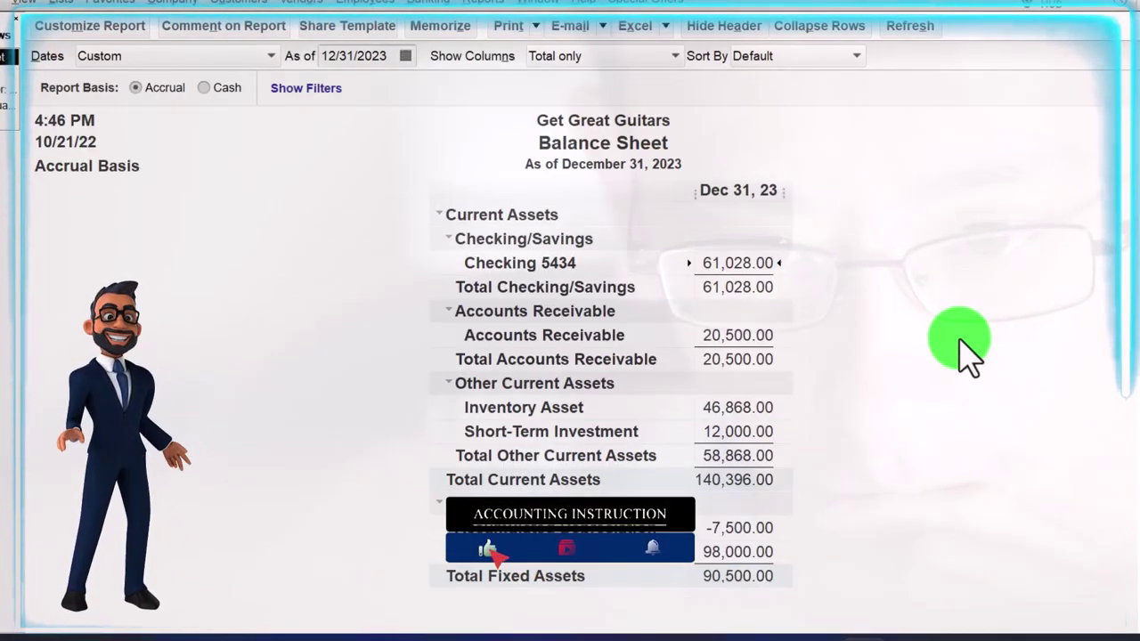
Step: Drill down into the Inventory Asset balance on the Balance Sheet and open the Gibson SG check line for Music Stuff Store
scroll(966, 356, down, 2)
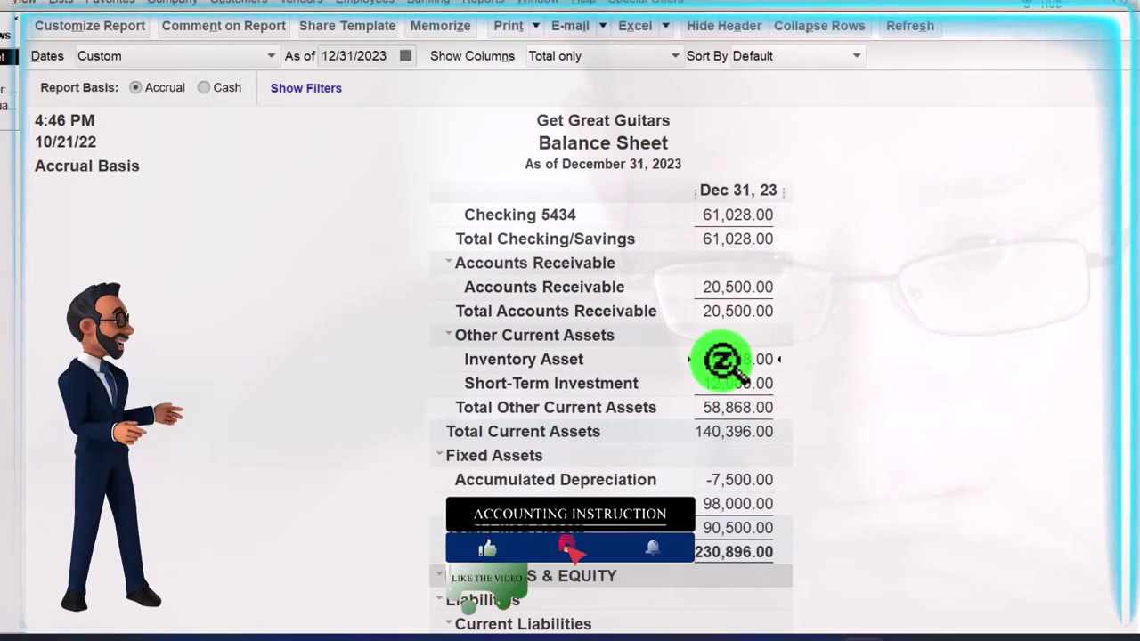
double_click(723, 360)
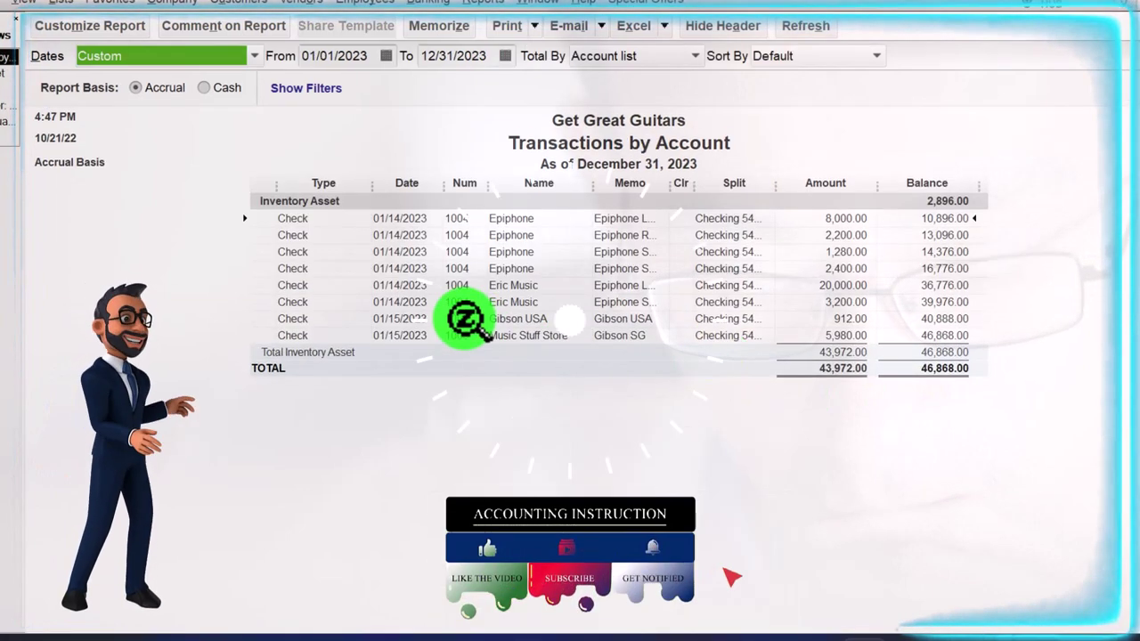
click(465, 319)
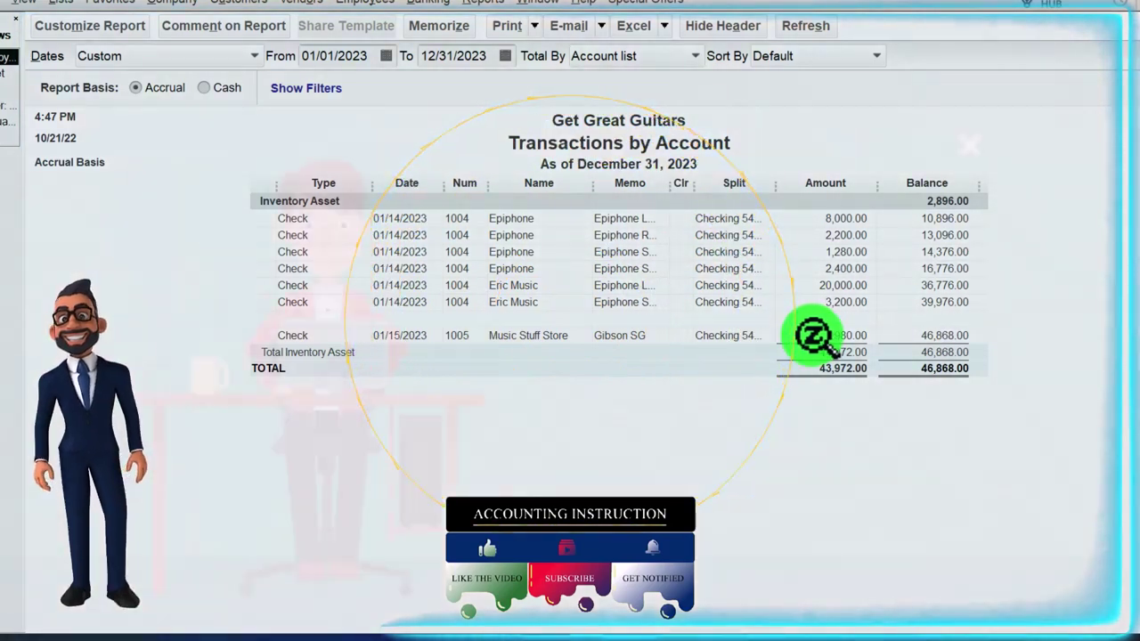
double_click(812, 337)
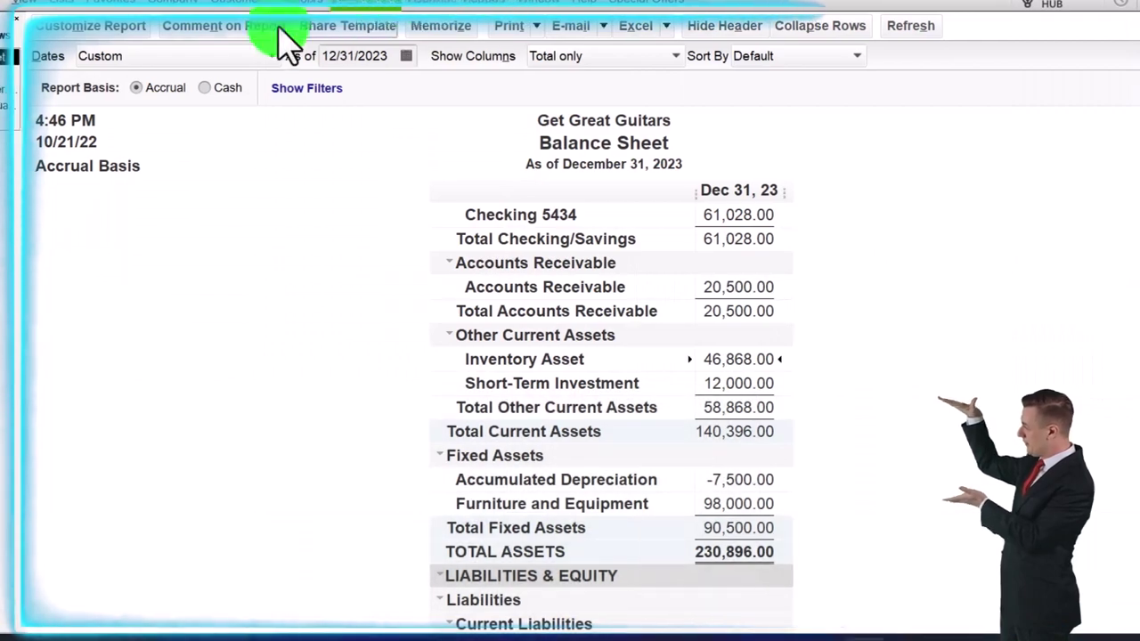
Step: View Gibson USA's transactions in the Vendor Center, examine its 01/13/2023 purchase order with the side pane hidden, and close the order
click(11, 56)
click(49, 105)
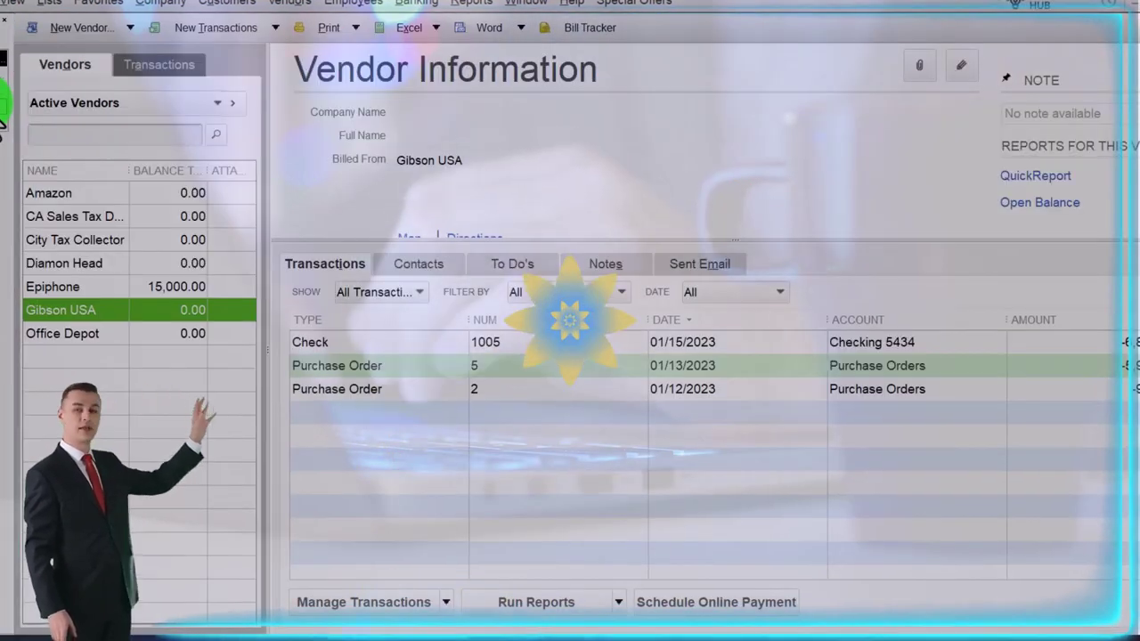
click(133, 303)
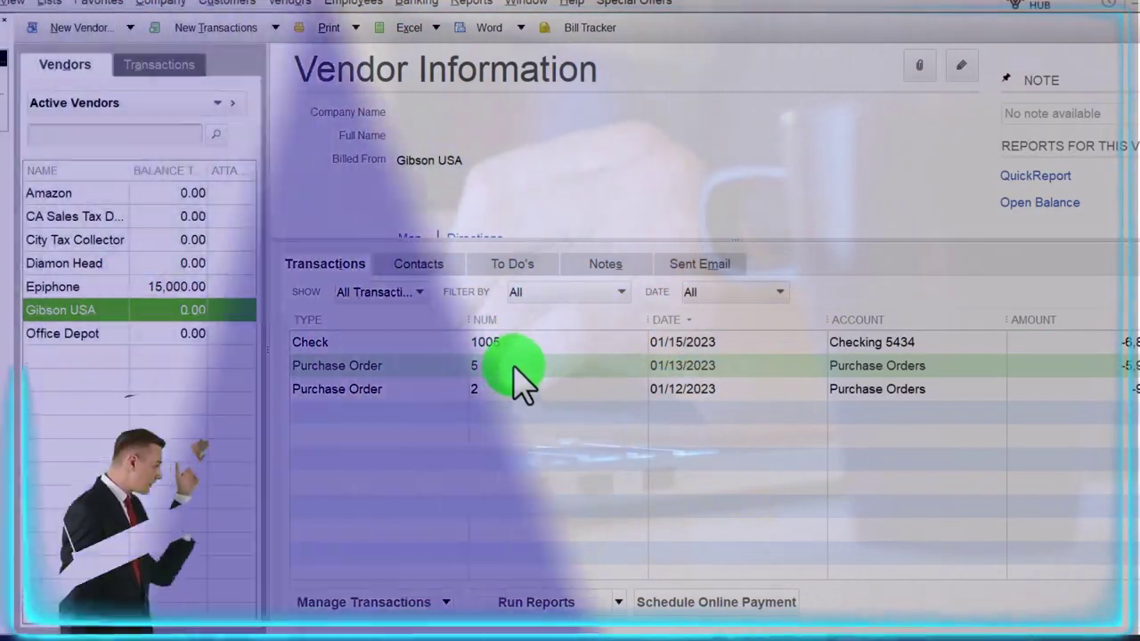
double_click(512, 365)
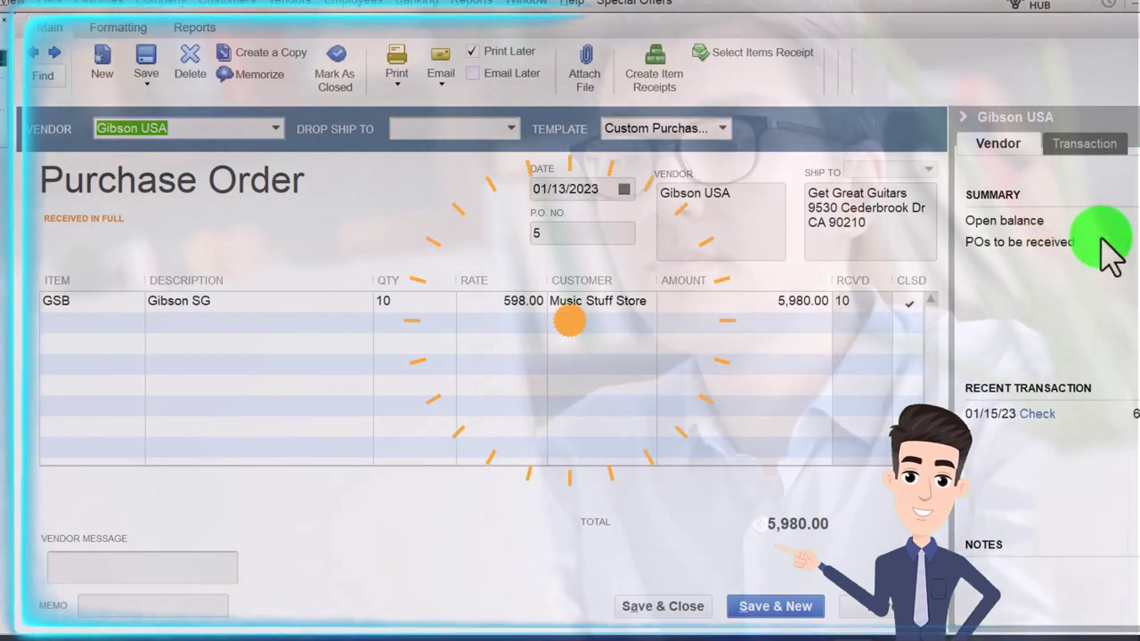
click(964, 118)
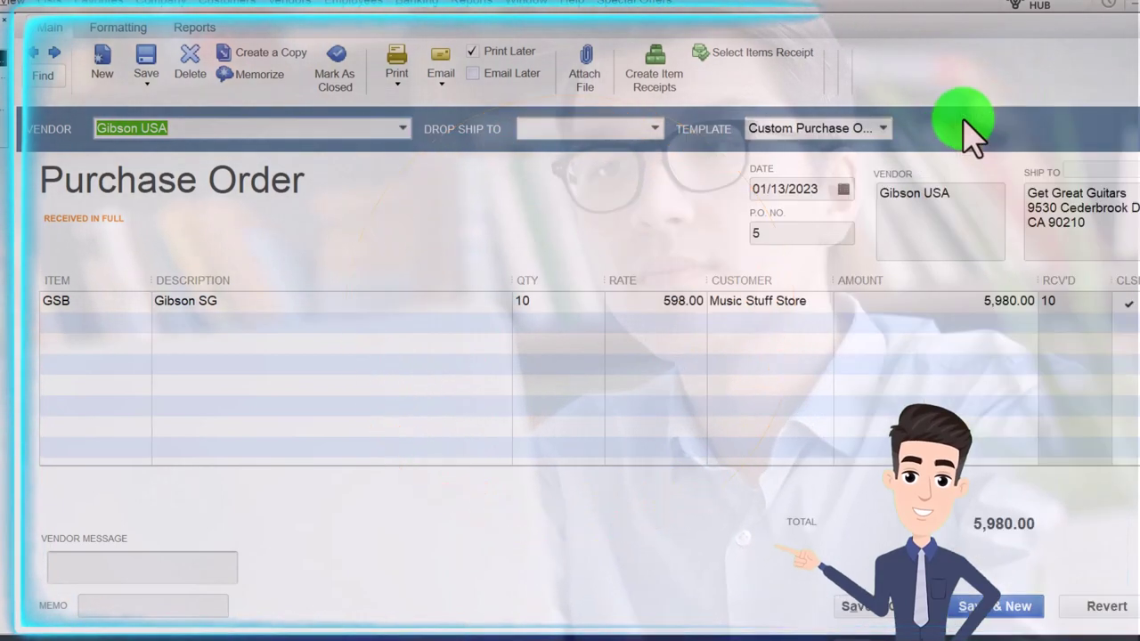
key(Escape)
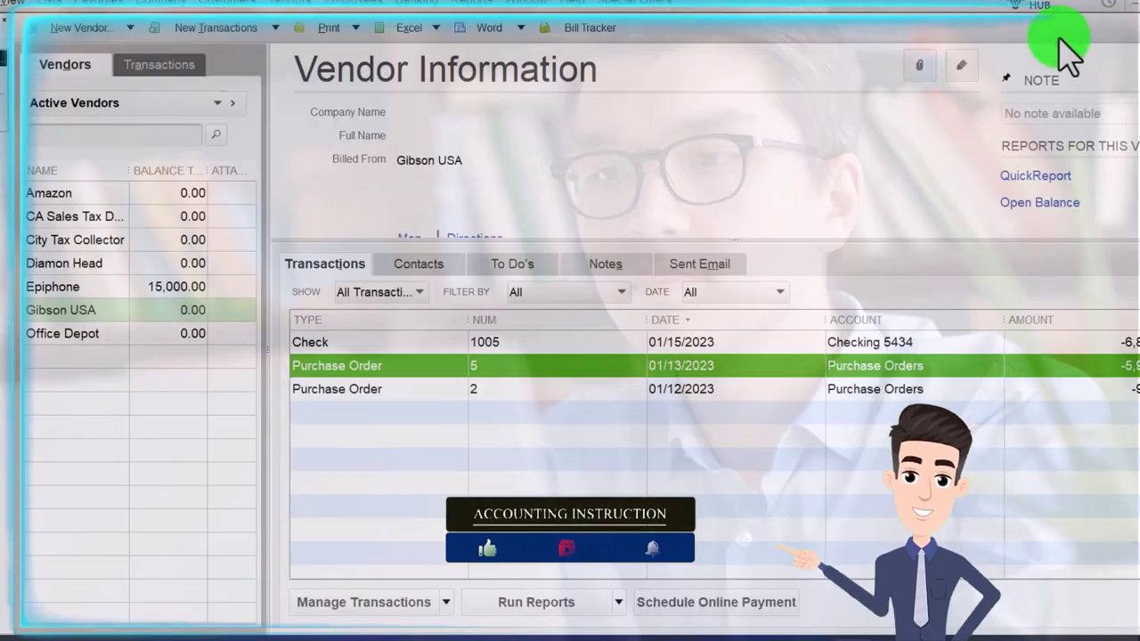
Step: List the purchase order transactions of all vendors in the Vendor Center, filtered to open purchase orders
click(187, 68)
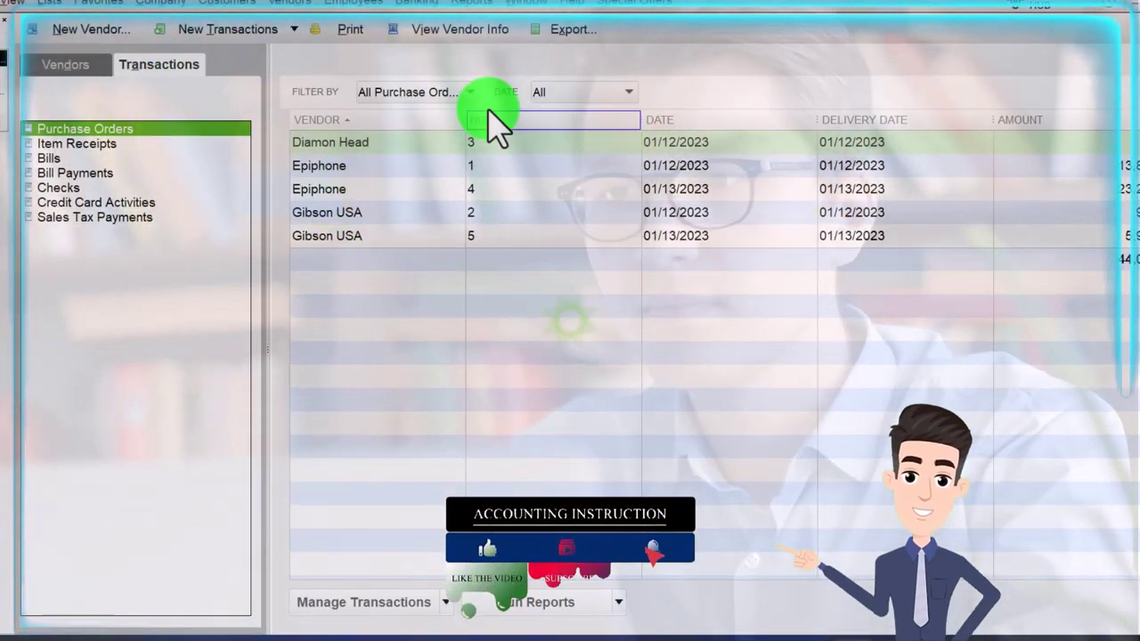
click(469, 92)
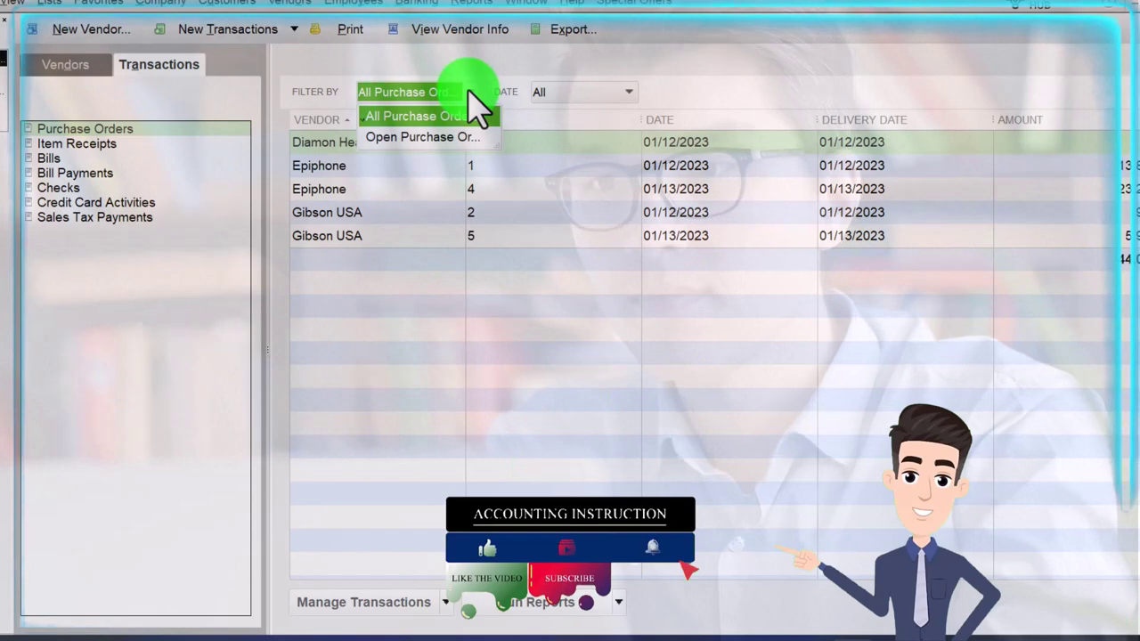
click(419, 138)
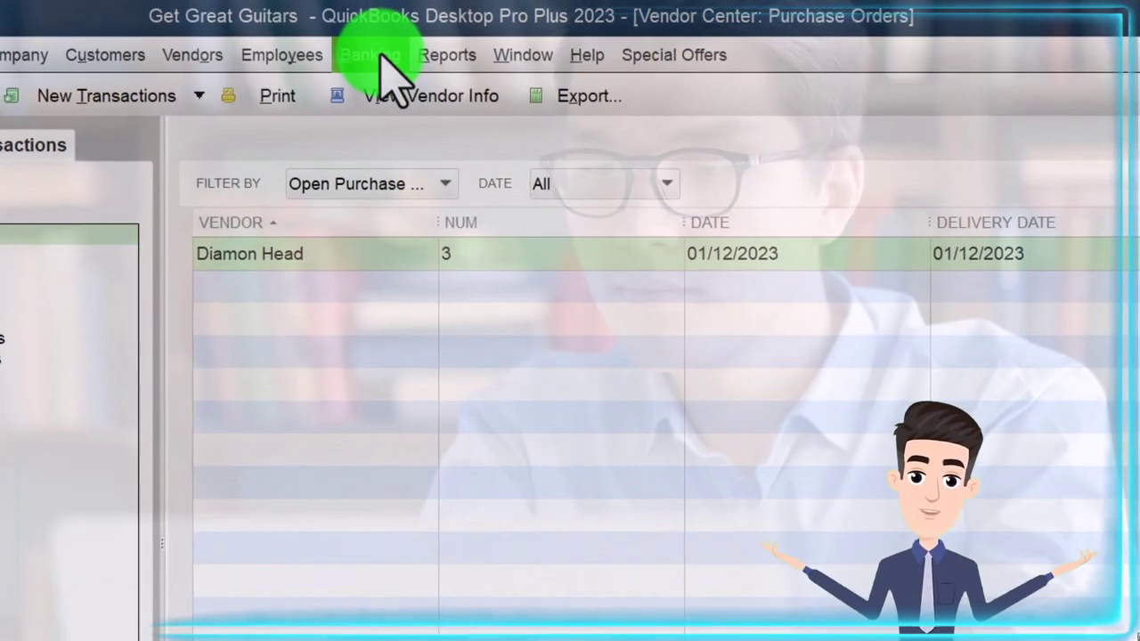
Step: Open a new Write Checks form dated 01/15/2023 and make the check payable to Diamon Head
click(381, 53)
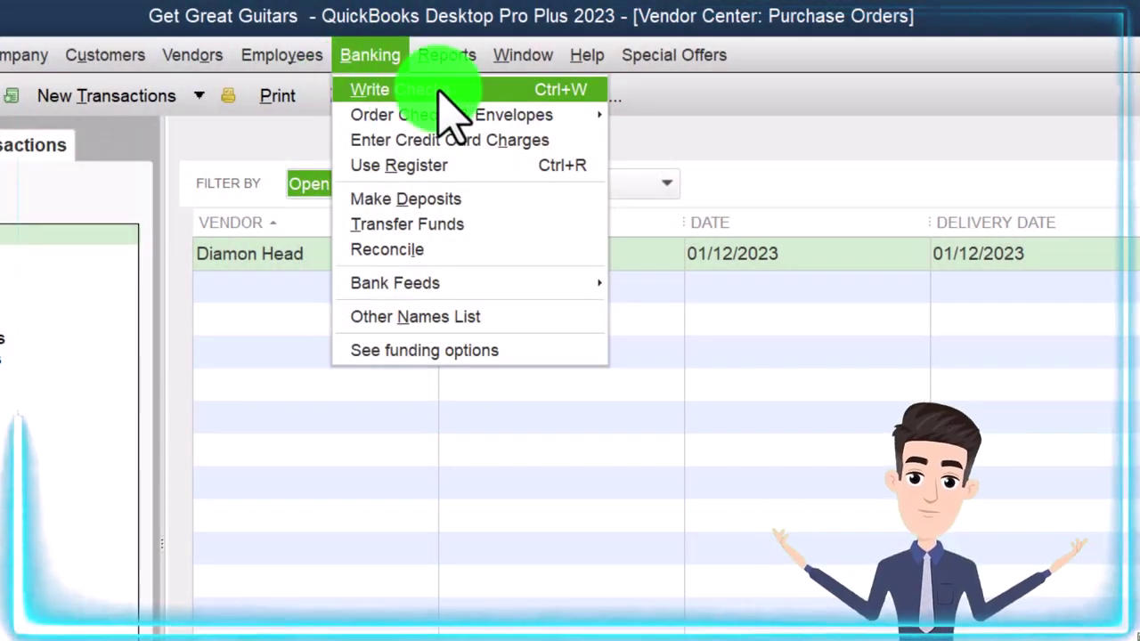
click(438, 90)
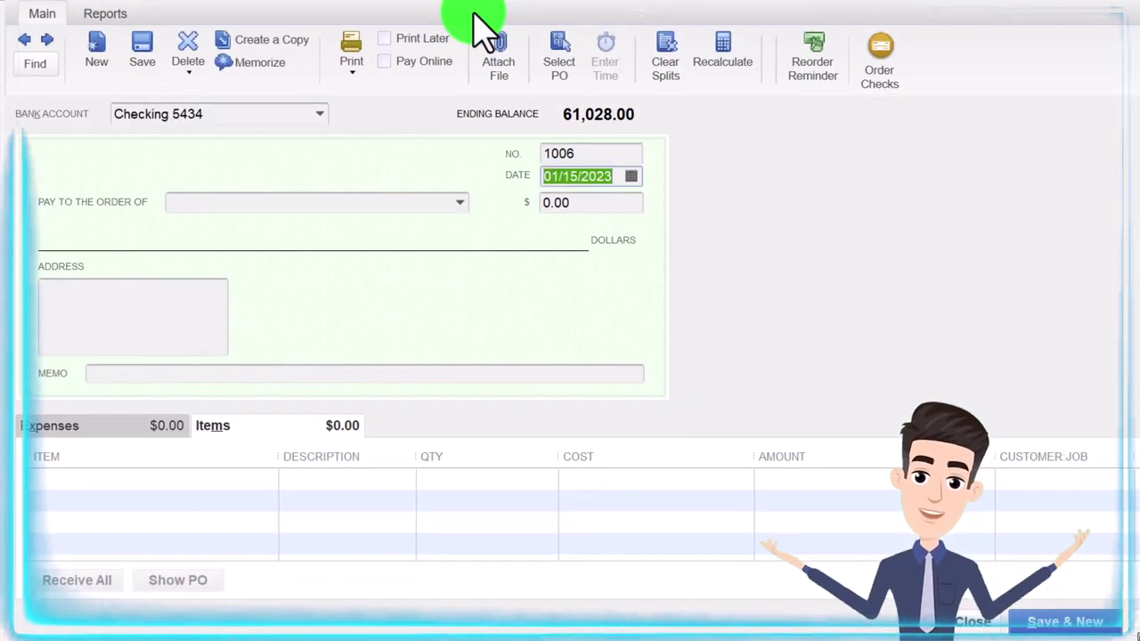
key(Tab)
text(D)
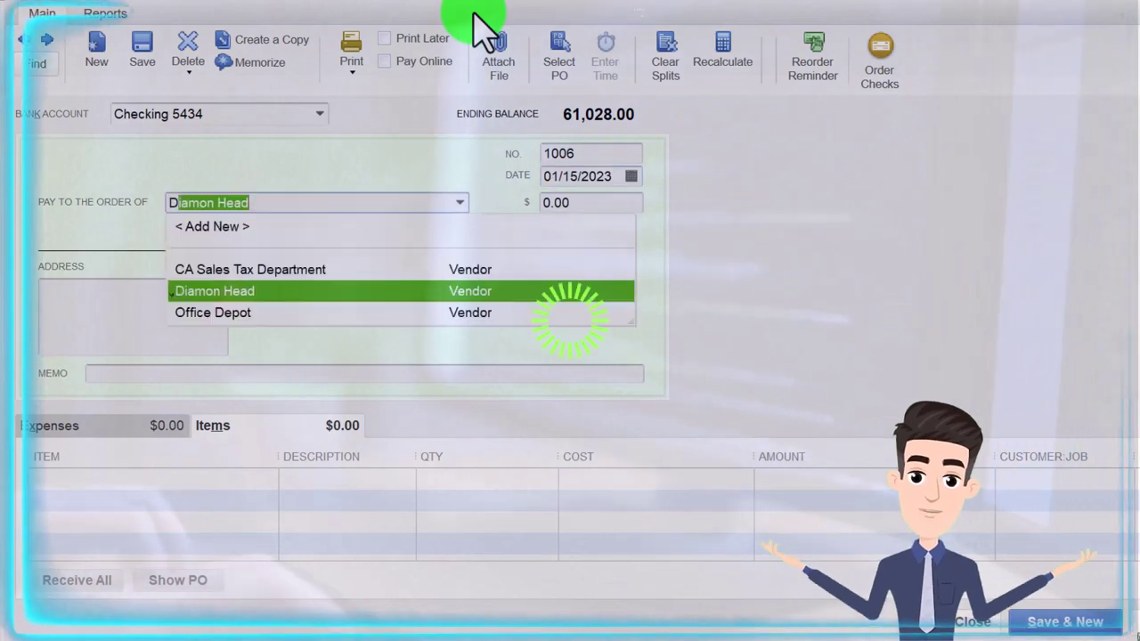
key(Tab)
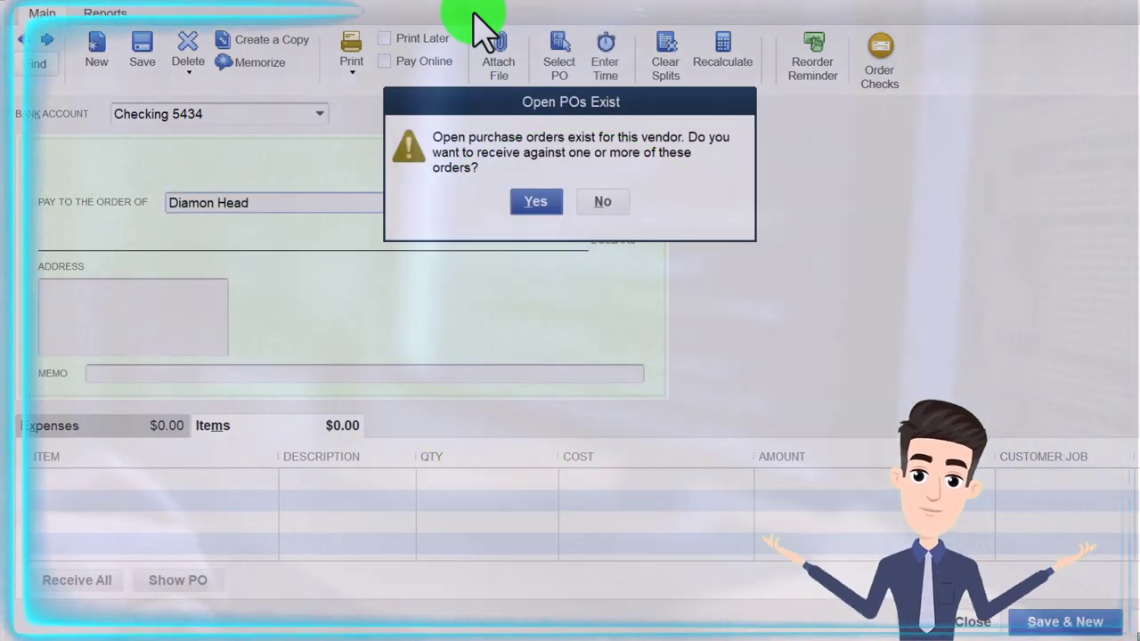
Step: Receive Diamon Head's open purchase order dated 01/12/2023 on the check without assigning a customer, and save and close it
click(534, 203)
click(55, 127)
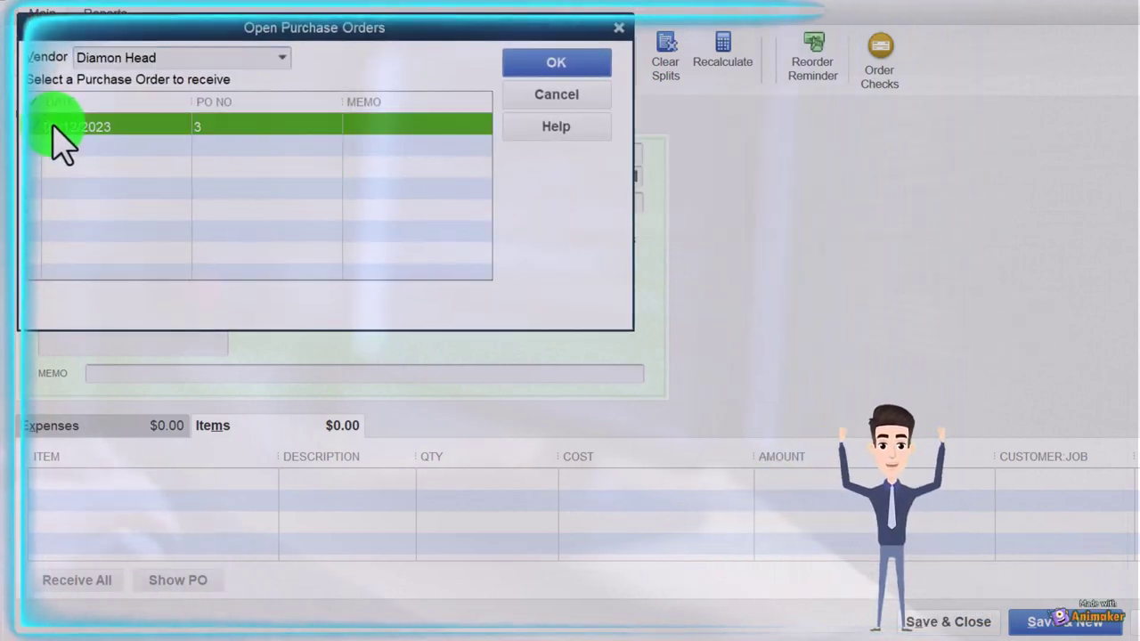
click(509, 68)
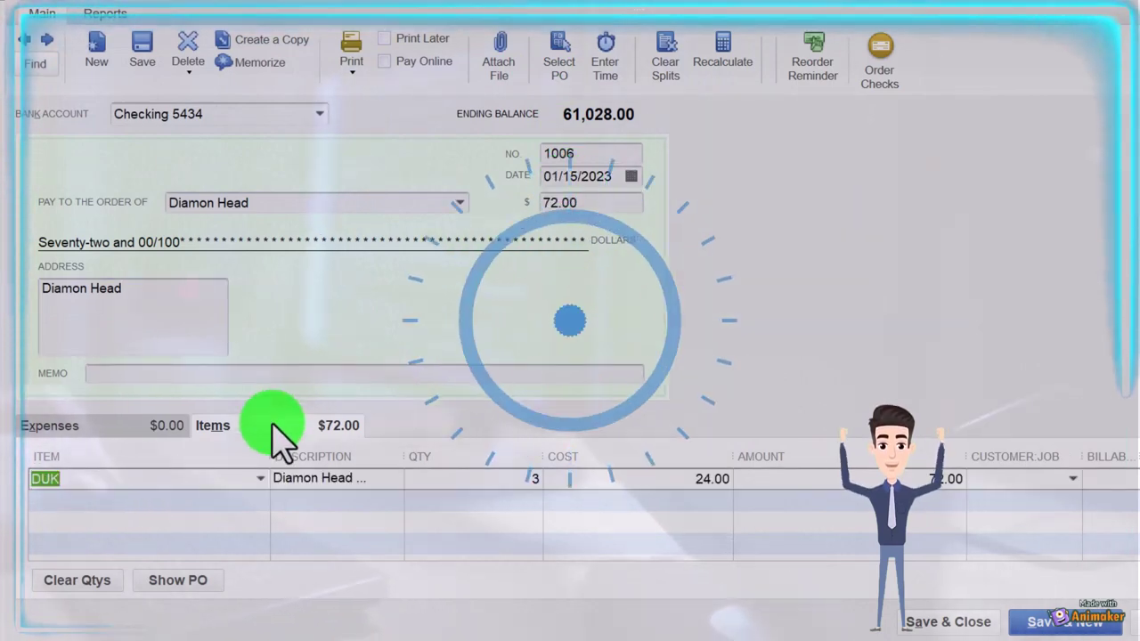
key(Tab)
key(Tab)
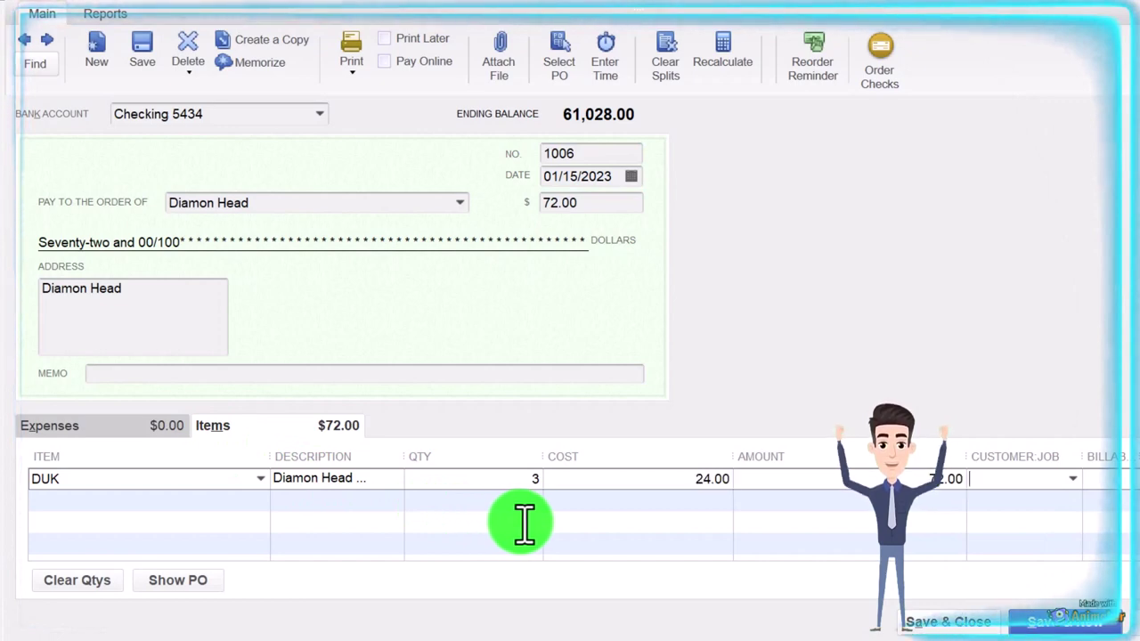
key(Tab)
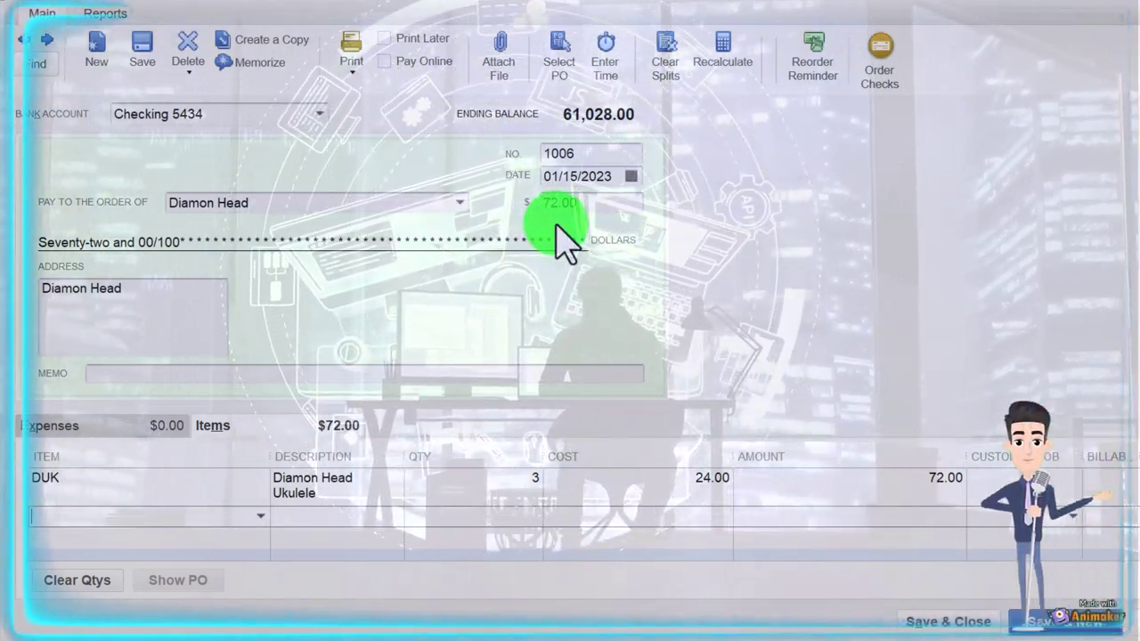
click(967, 622)
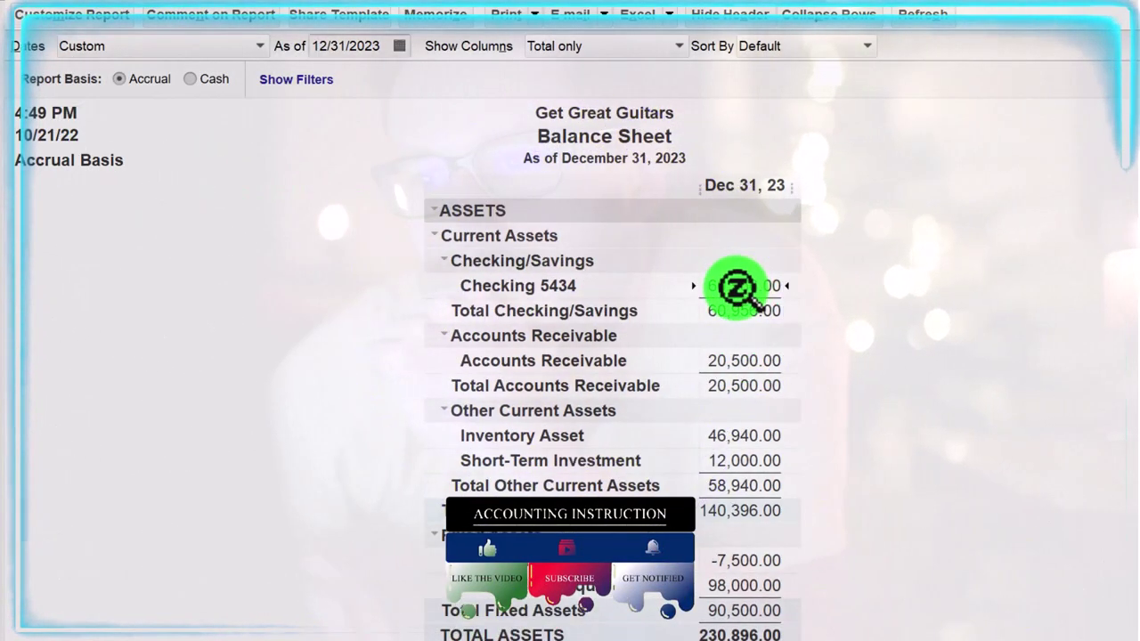
Step: Drill down from the Balance Sheet's checking account balance to the Diamon Head check
double_click(735, 286)
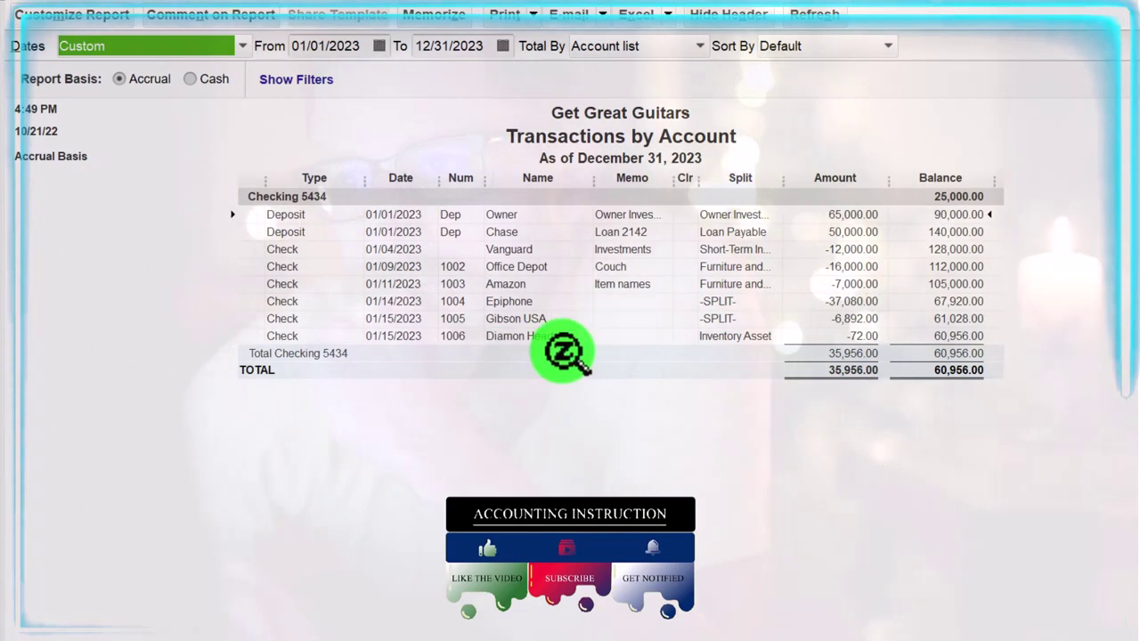
double_click(846, 337)
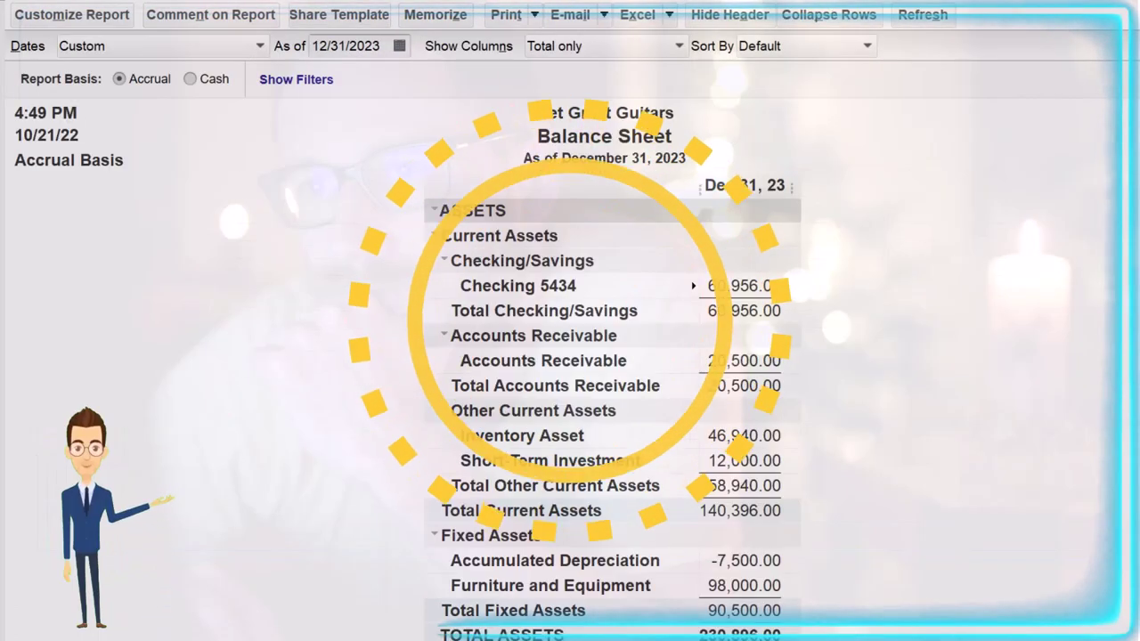
Step: Drill down from the Balance Sheet's Inventory Asset balance to the Diamon Head check dated 01/15/2023
scroll(998, 374, down, 2)
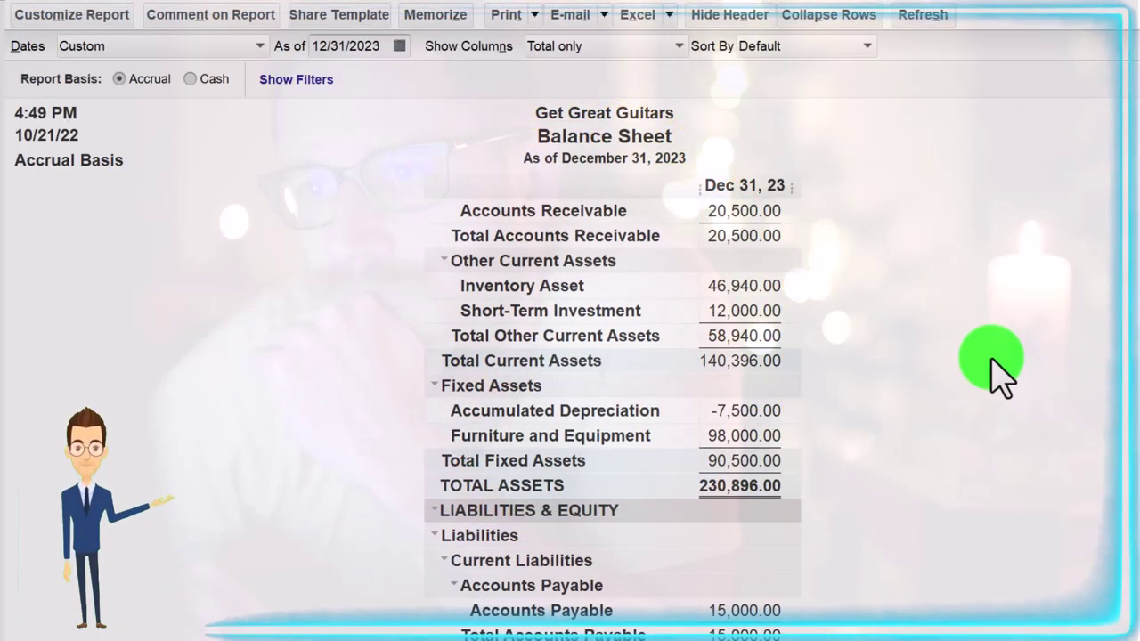
double_click(744, 285)
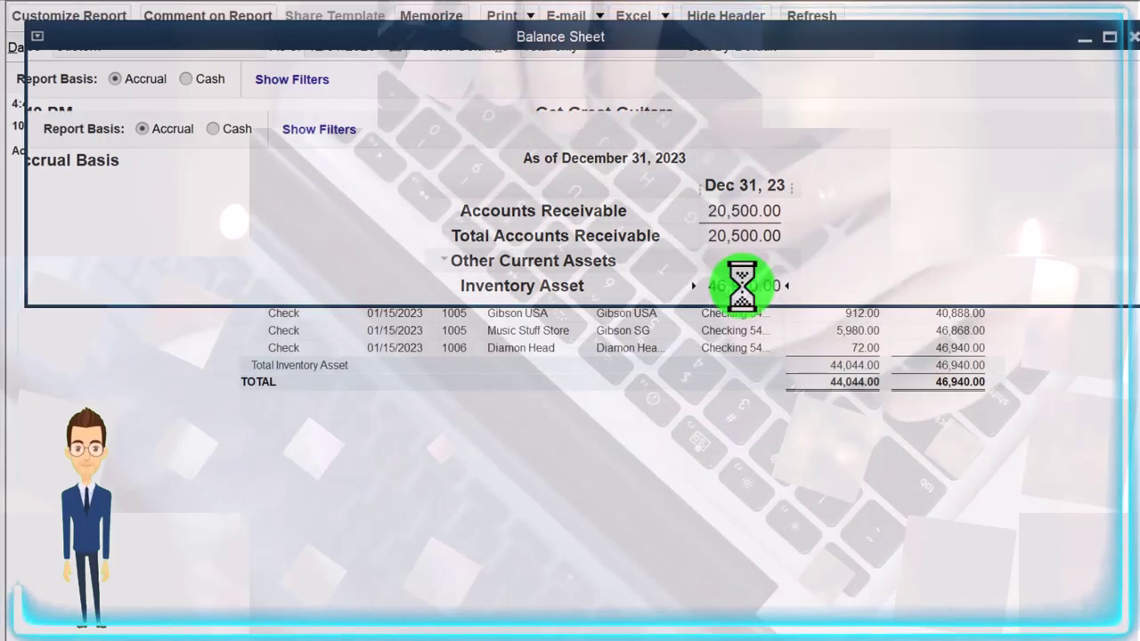
double_click(837, 354)
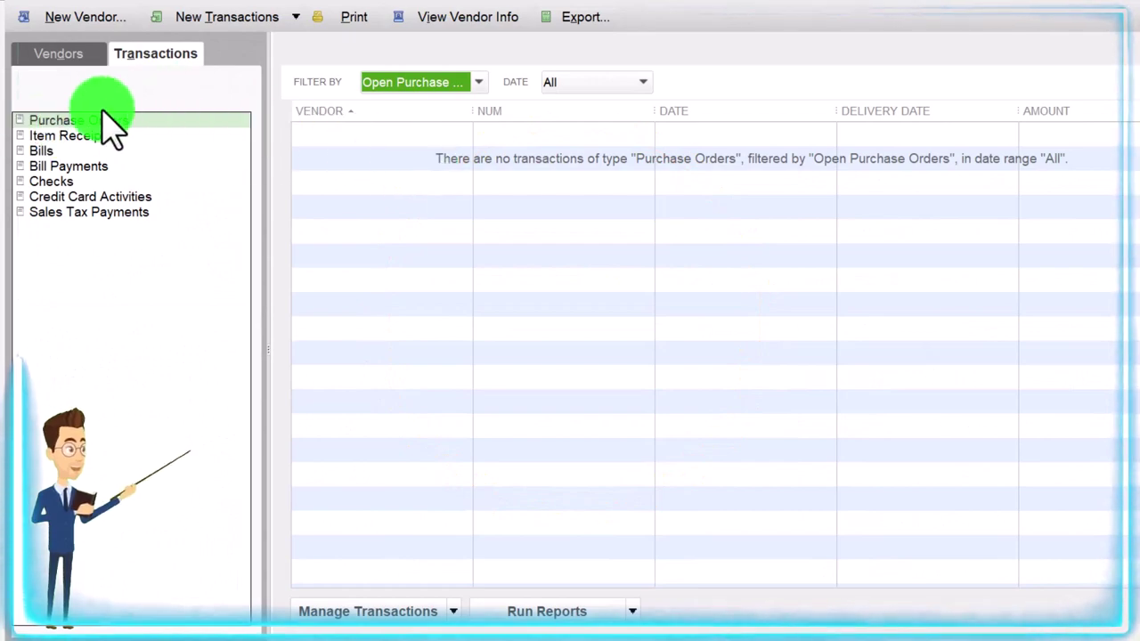
Step: List all purchase orders in the Vendor Center, and open Diamon Head's purchase order from that vendor's transactions
click(471, 83)
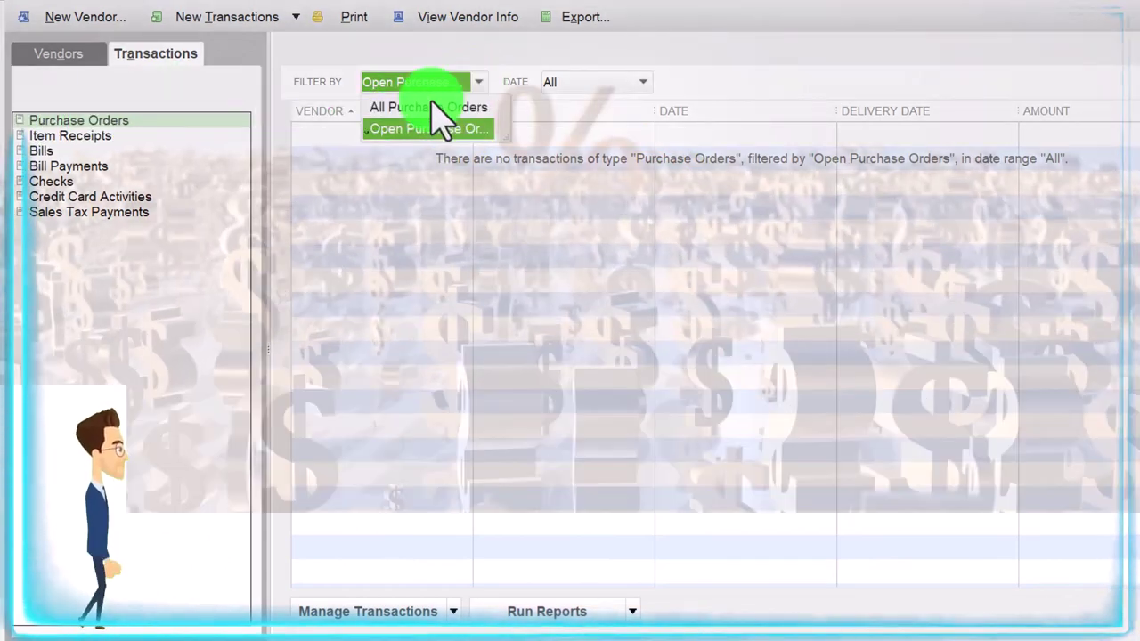
click(437, 104)
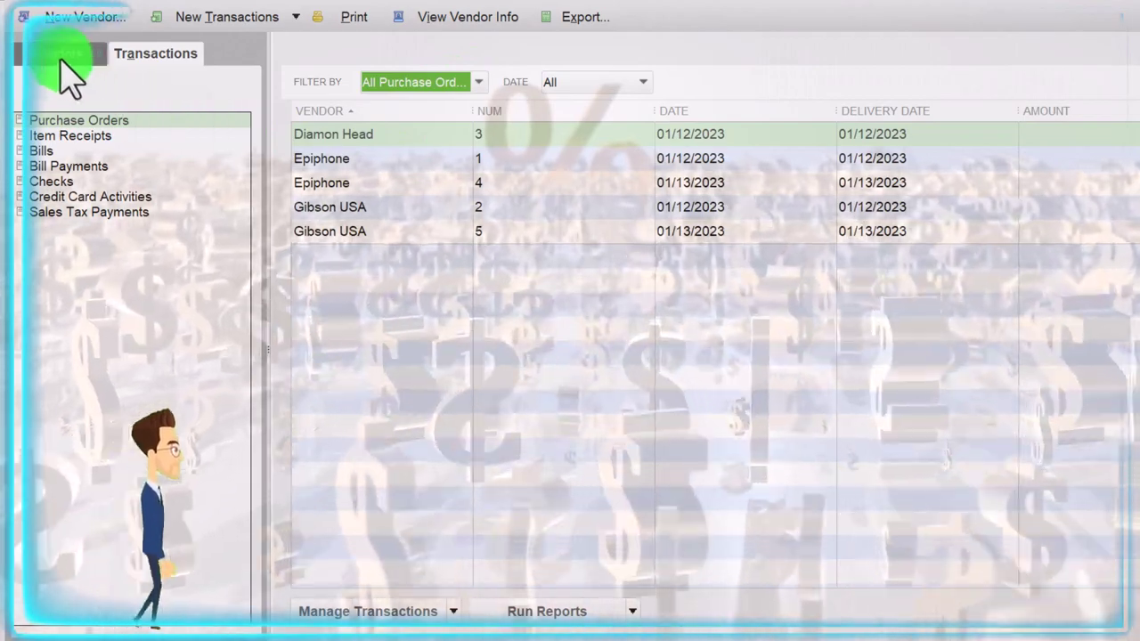
click(60, 55)
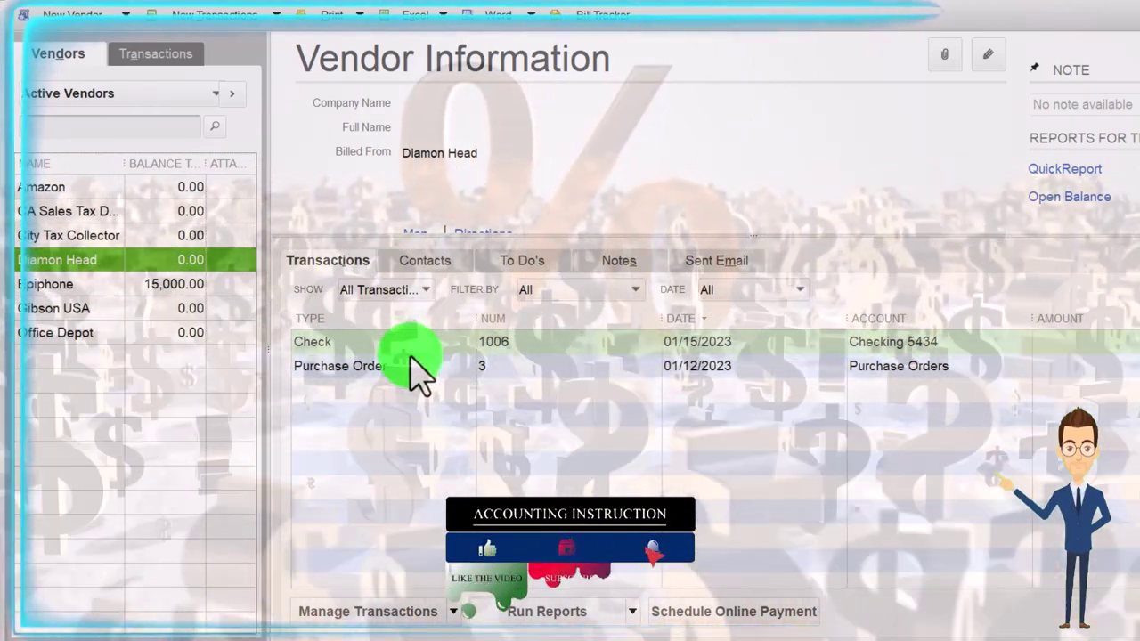
double_click(417, 370)
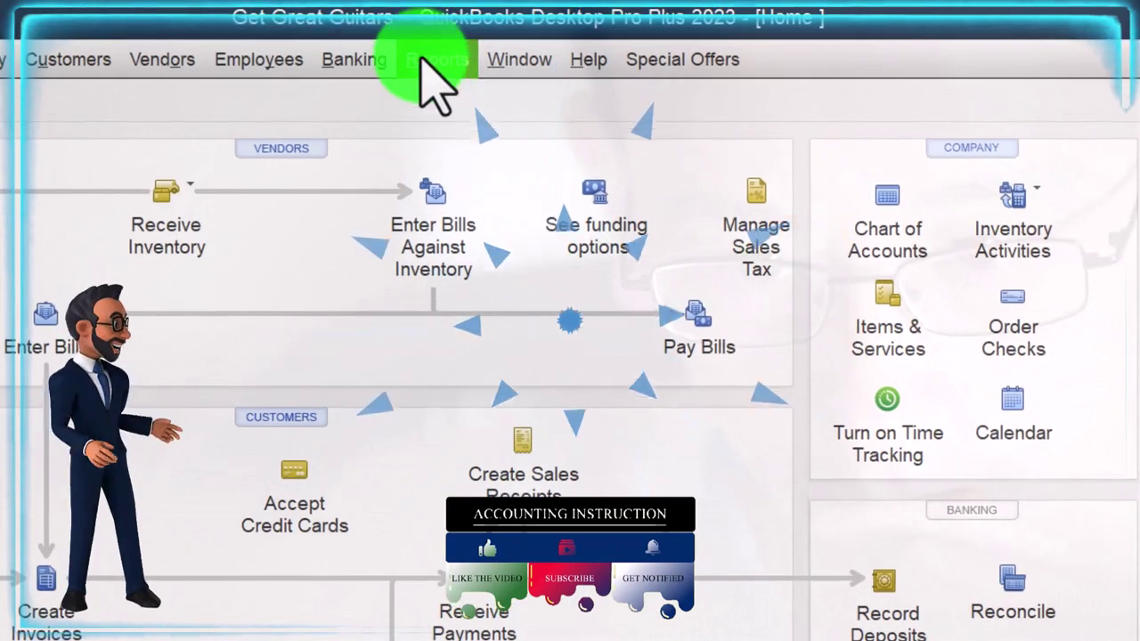
Step: Run a Trial Balance report for the date range 01/01/2023 to 12/31/2023
click(479, 0)
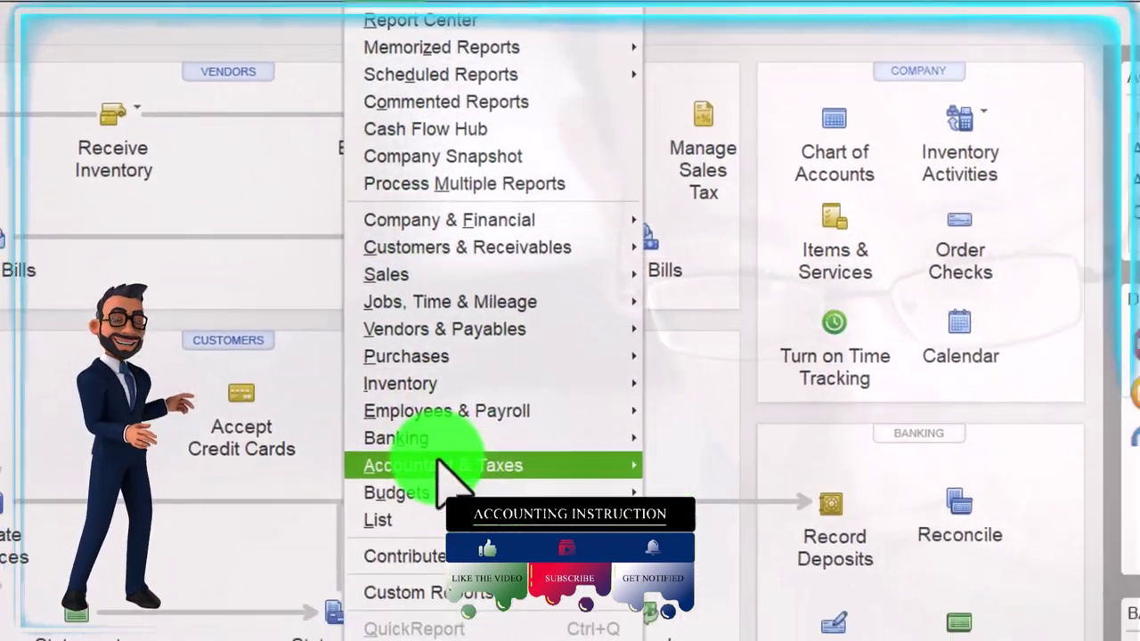
mouse_move(556, 542)
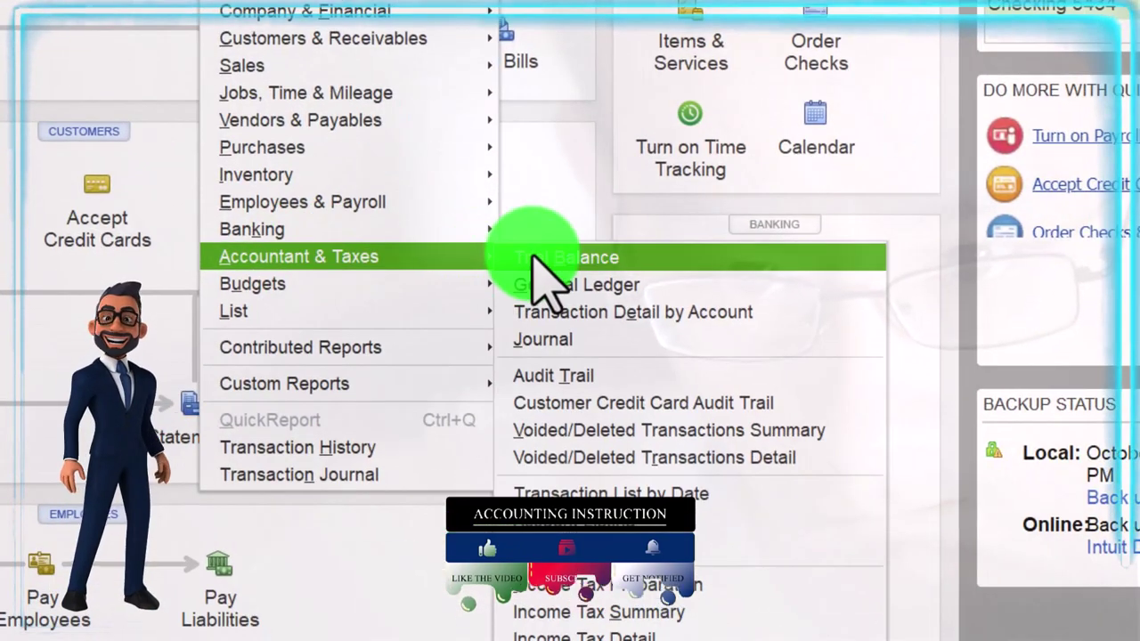
click(532, 257)
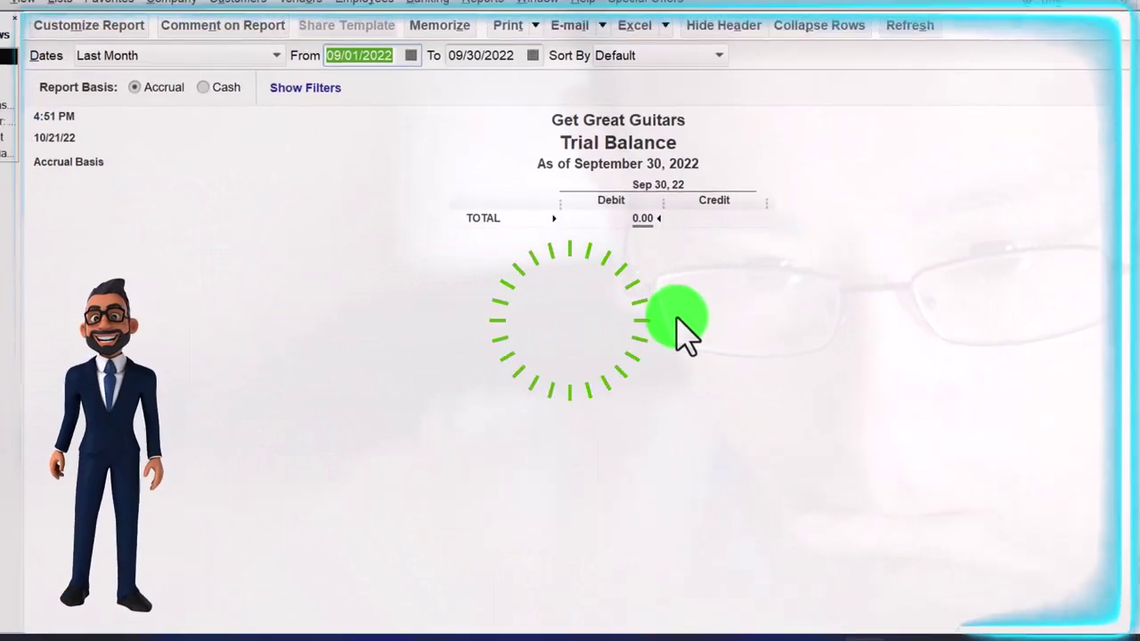
key(BackSpace)
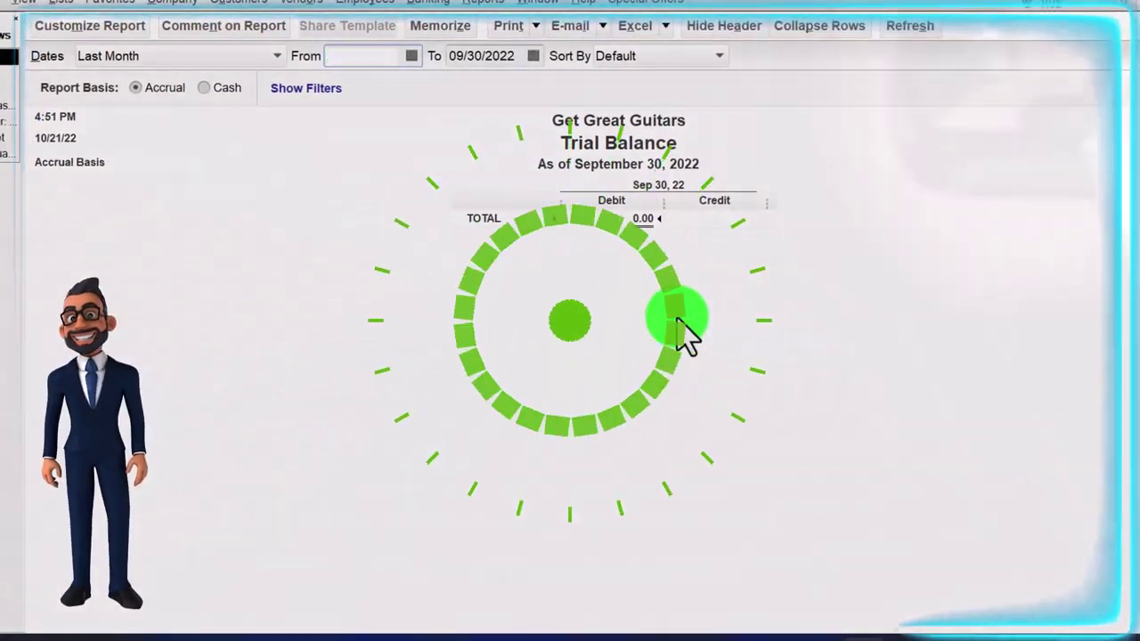
text(01)
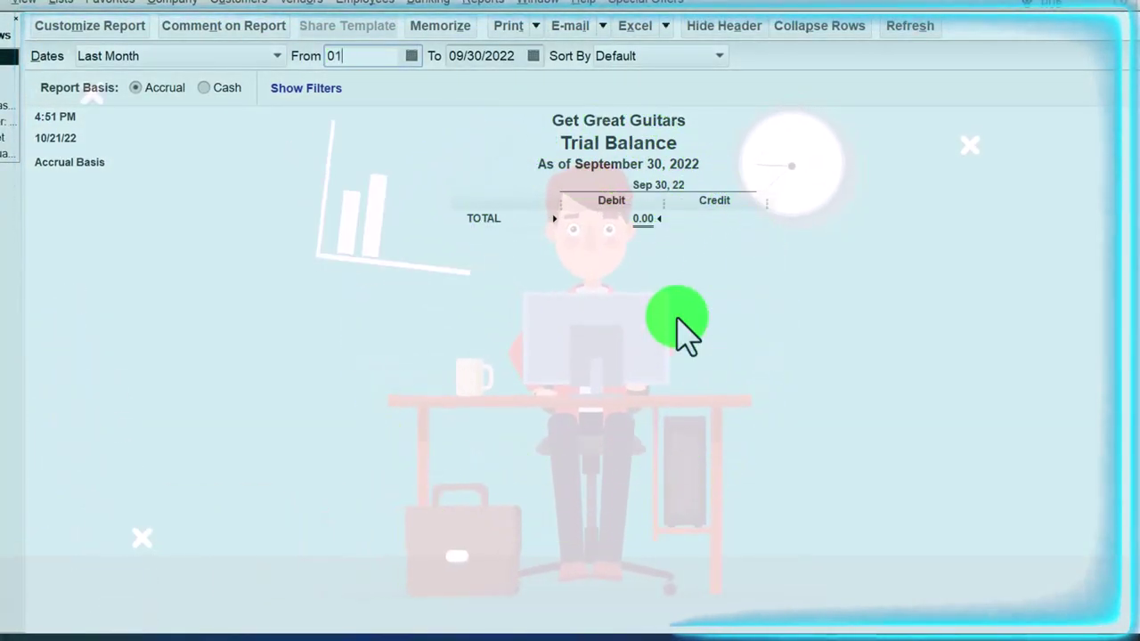
text(12312)
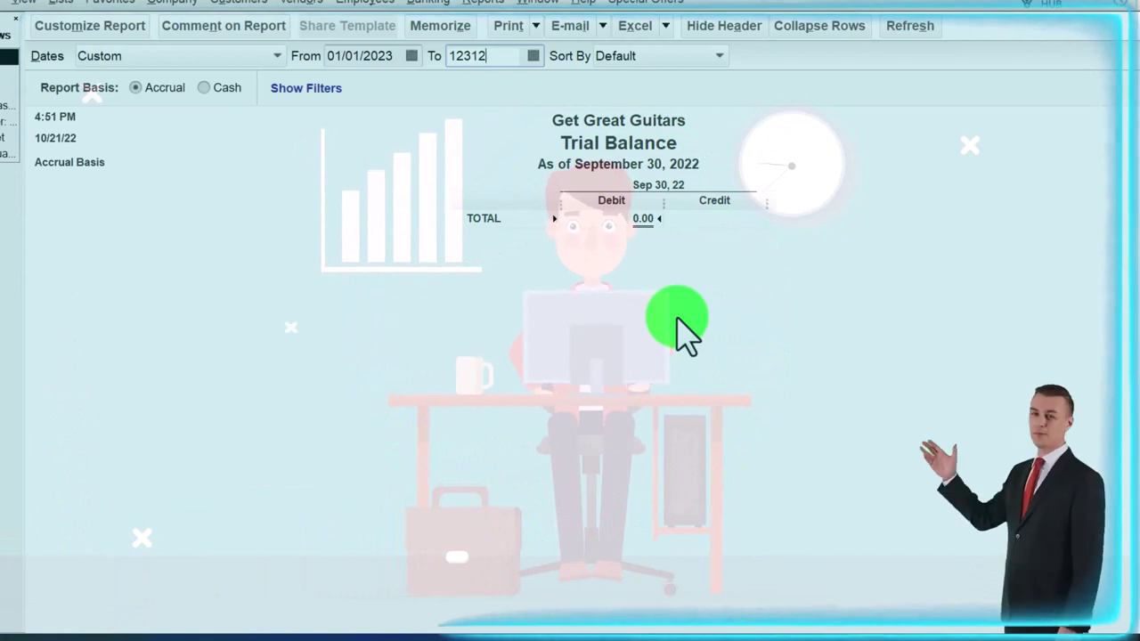
text(3)
key(Tab)
Step: Set the Trial Balance's column label font size to 14 and apply the change to all related fonts
click(90, 25)
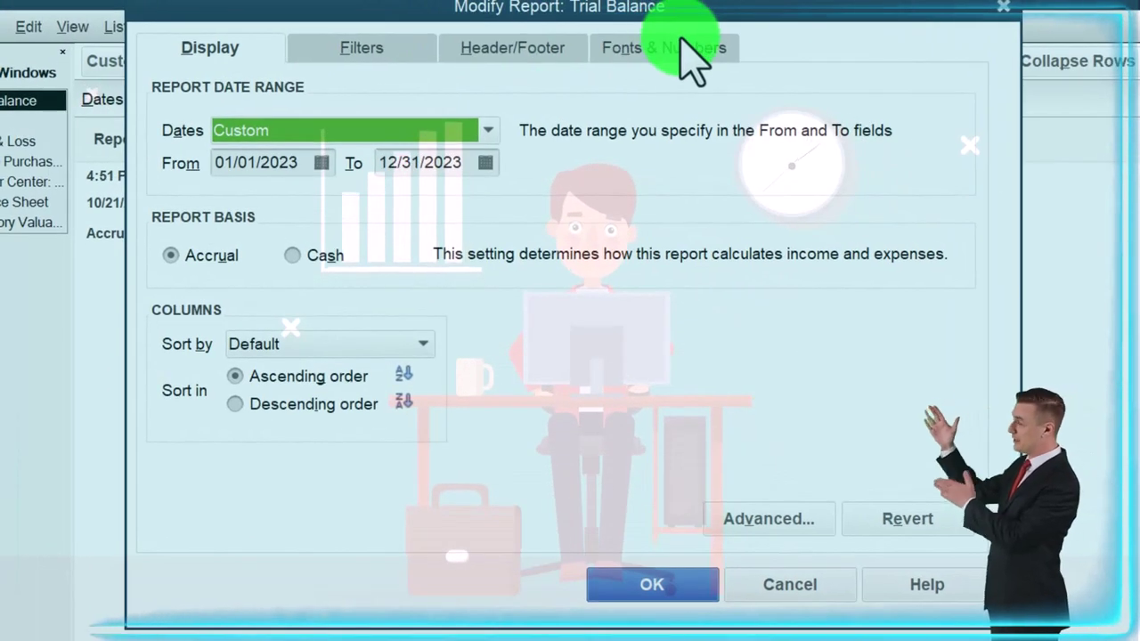
click(681, 40)
click(526, 374)
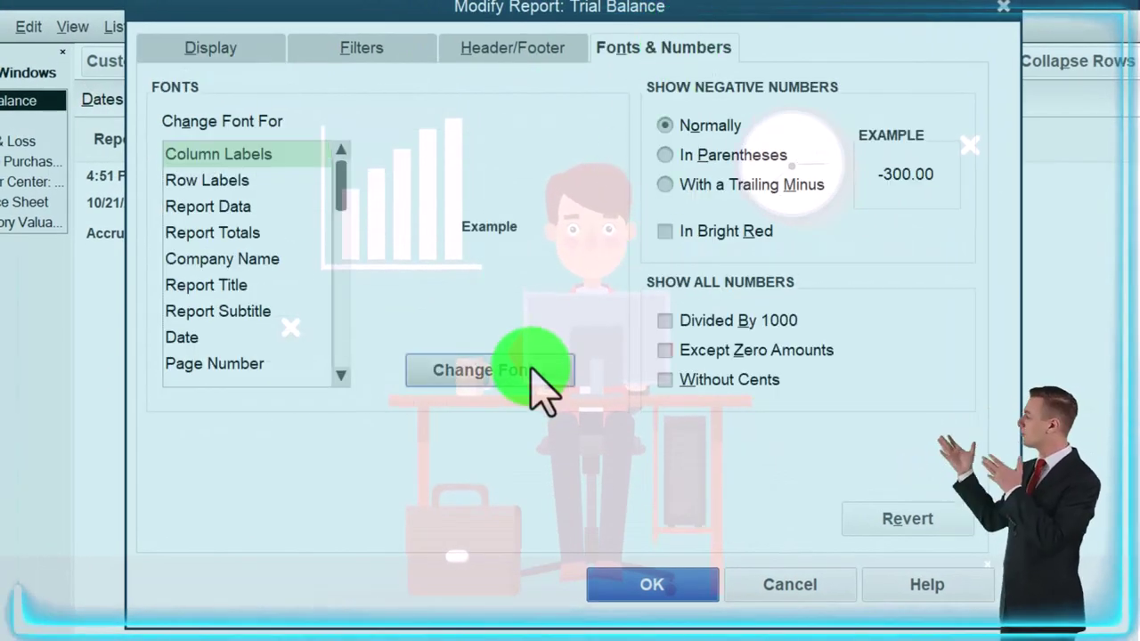
scroll(522, 294, down, 2)
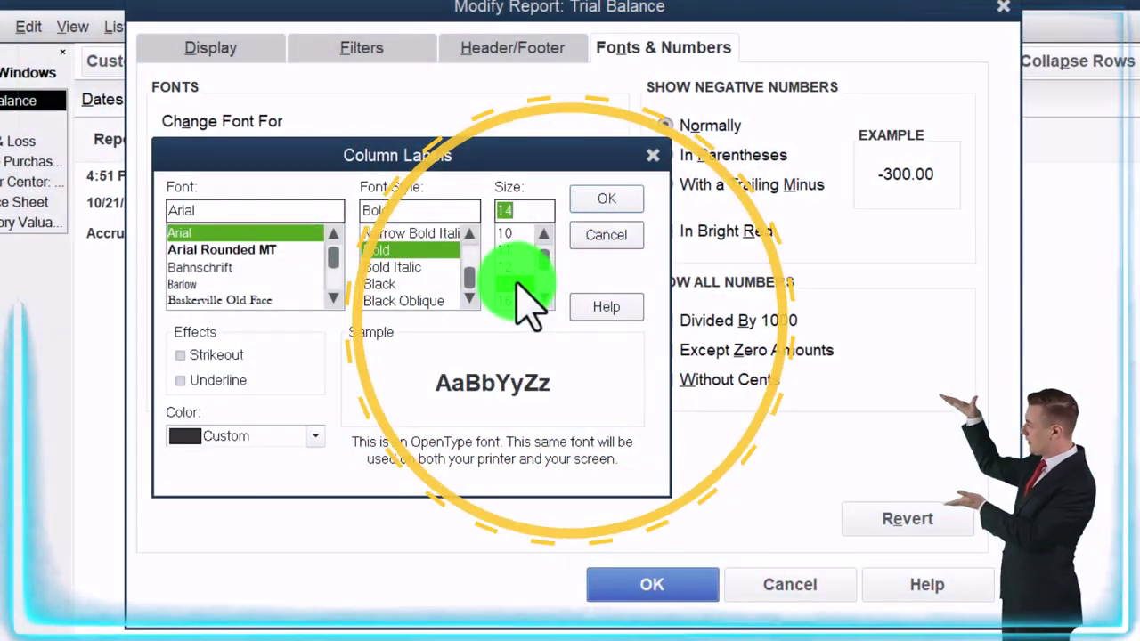
click(509, 283)
click(590, 200)
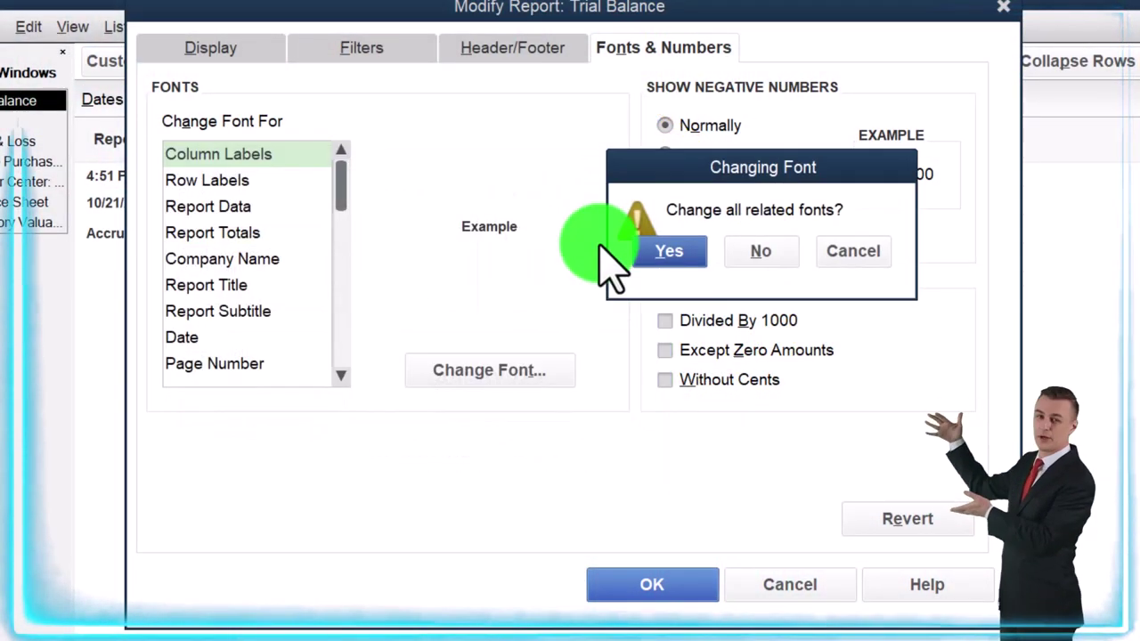
click(659, 256)
click(666, 580)
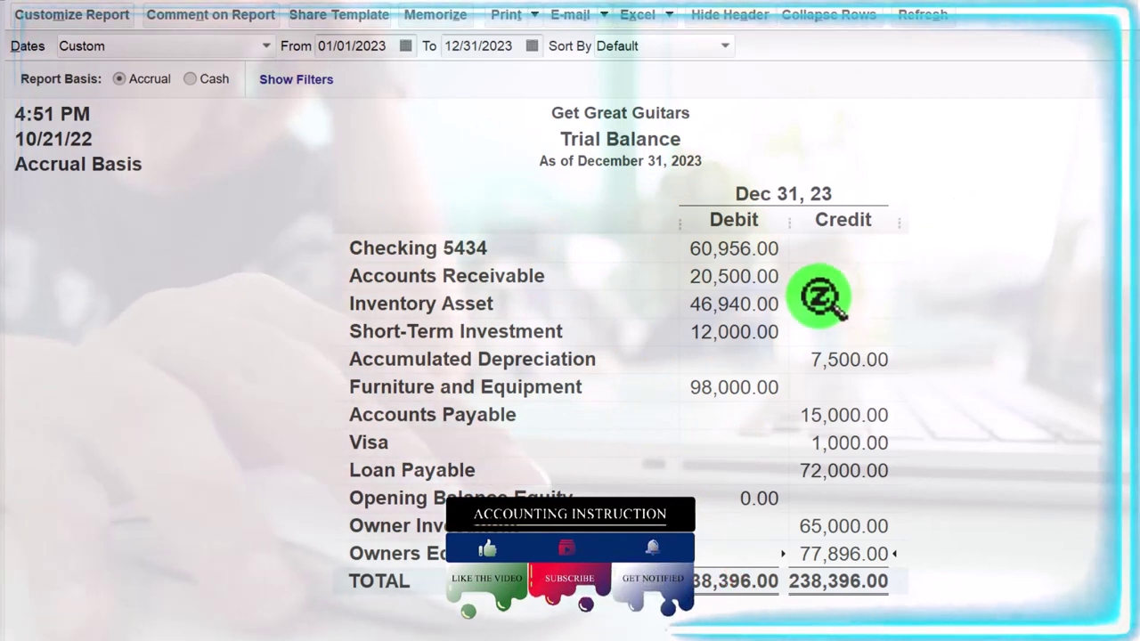
Step: Drill down from the Trial Balance's Inventory Asset balance to the Gibson USA check dated 01/15/2023
double_click(728, 306)
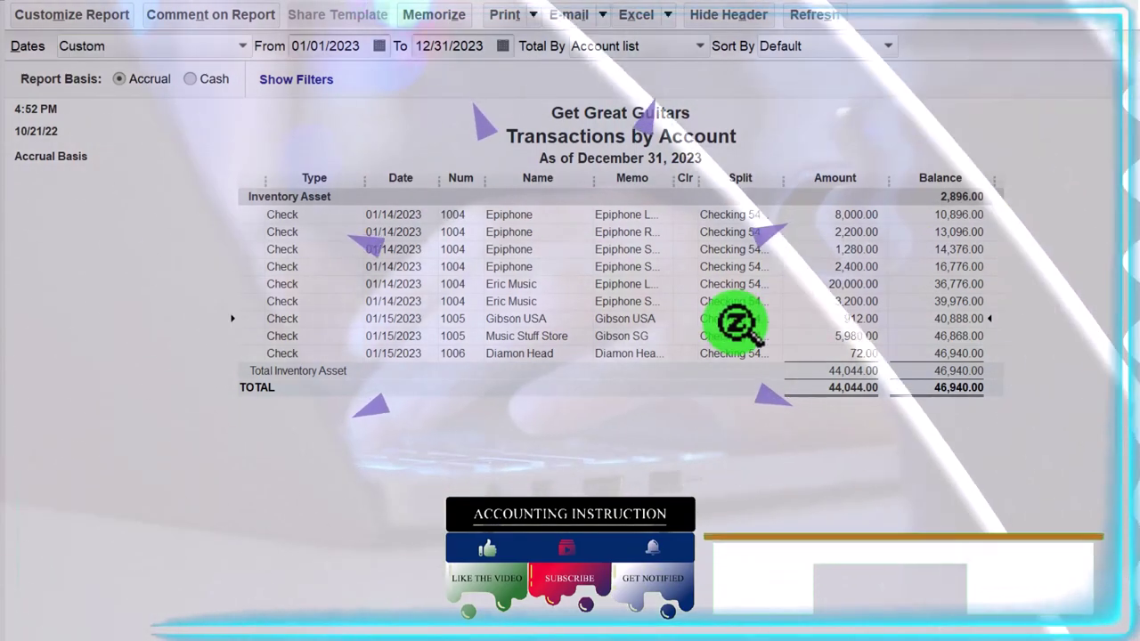
double_click(734, 320)
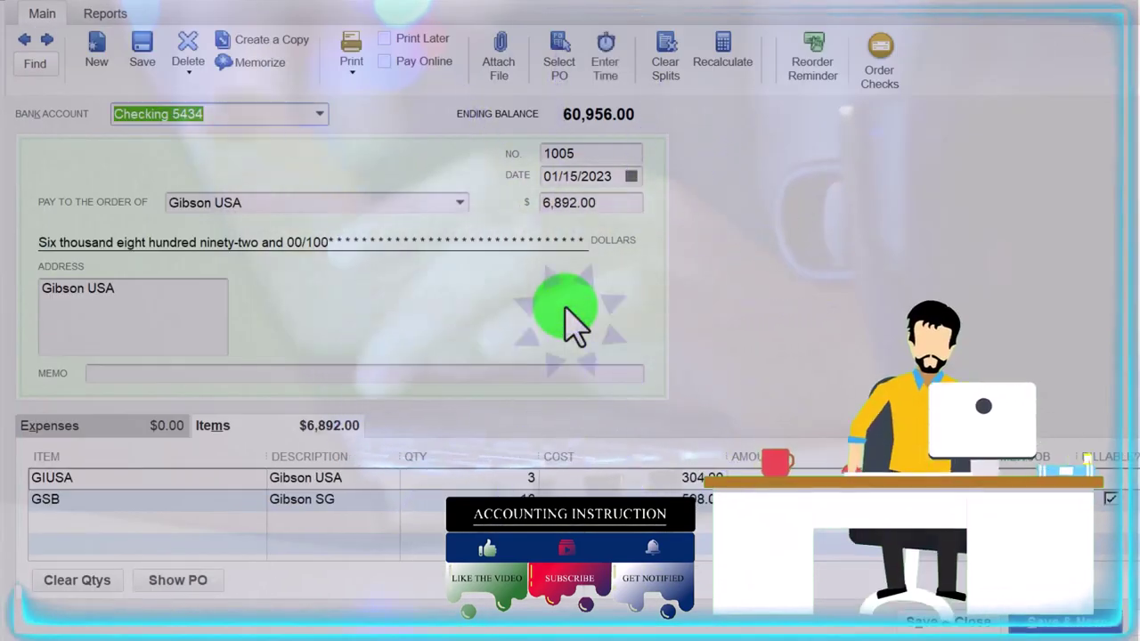